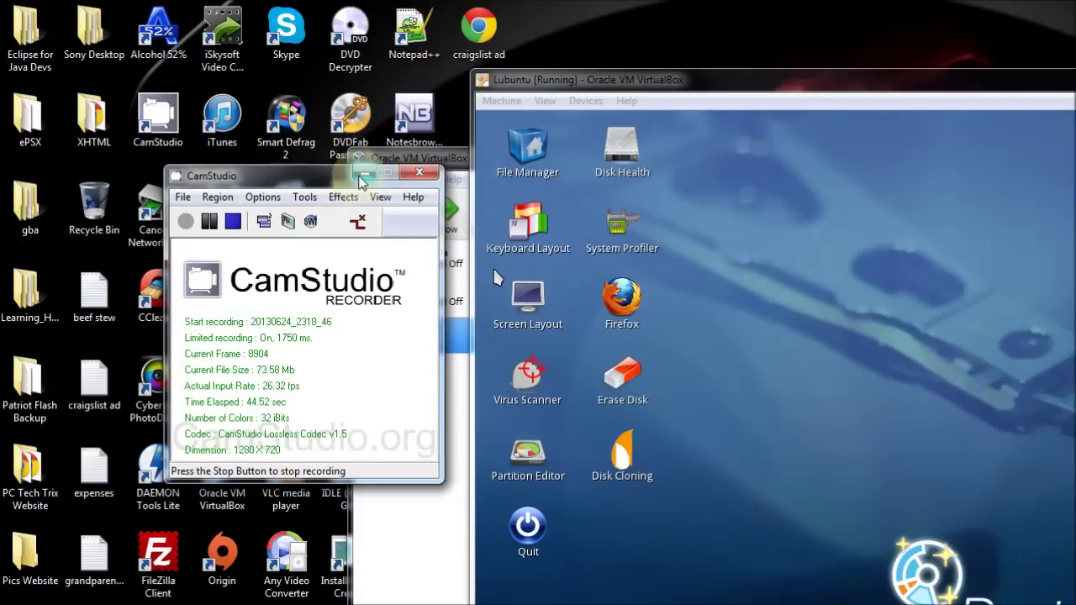
Minimize the CamStudio window to reveal VirtualBox Manager and the running Lubuntu VM.
click(242, 172)
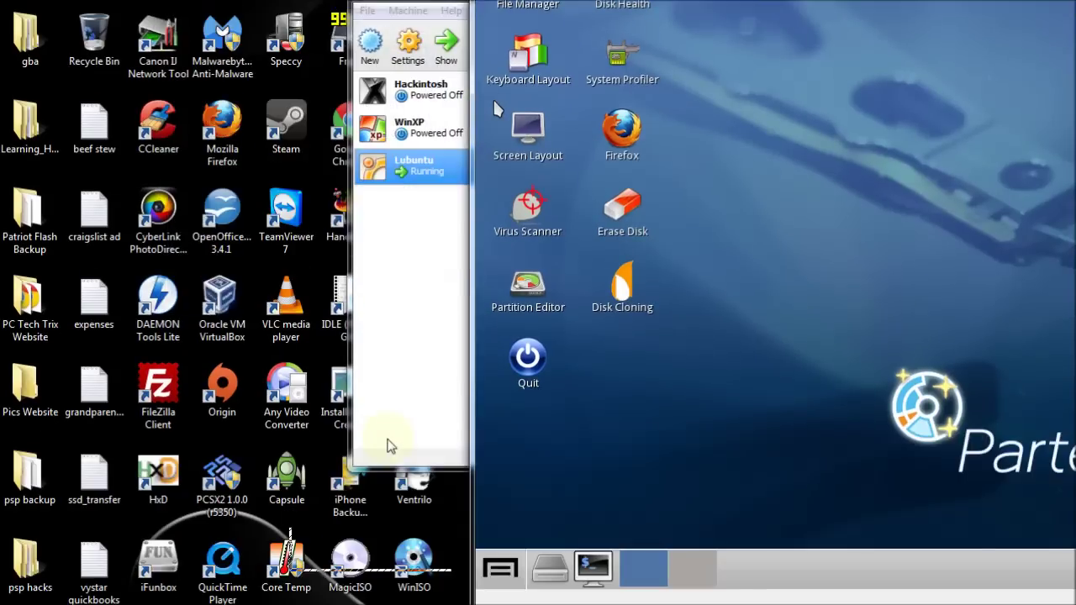
click(402, 386)
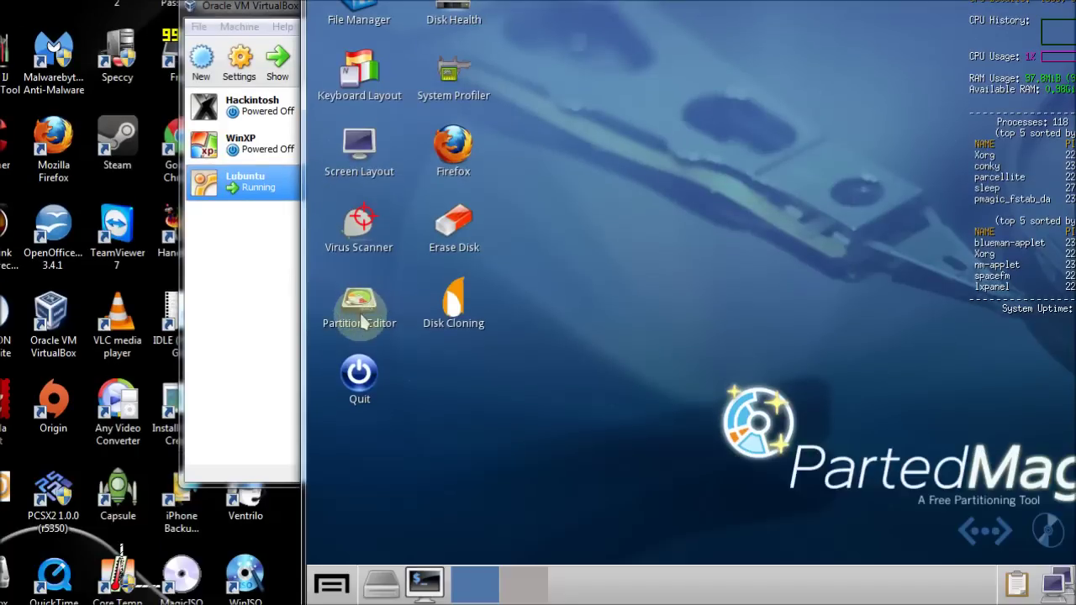
click(362, 474)
double_click(361, 321)
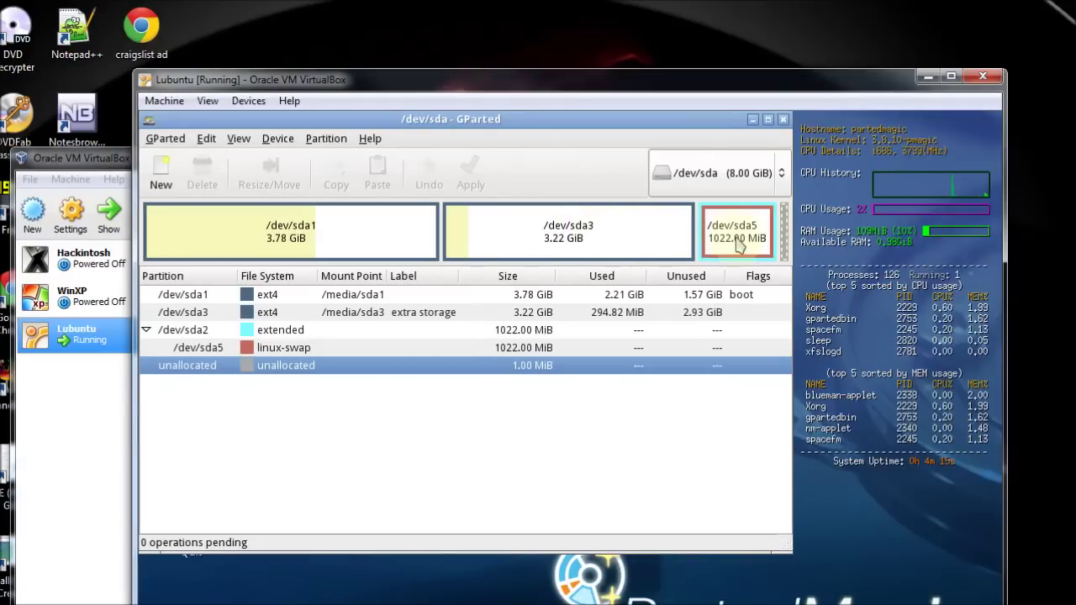
click(777, 176)
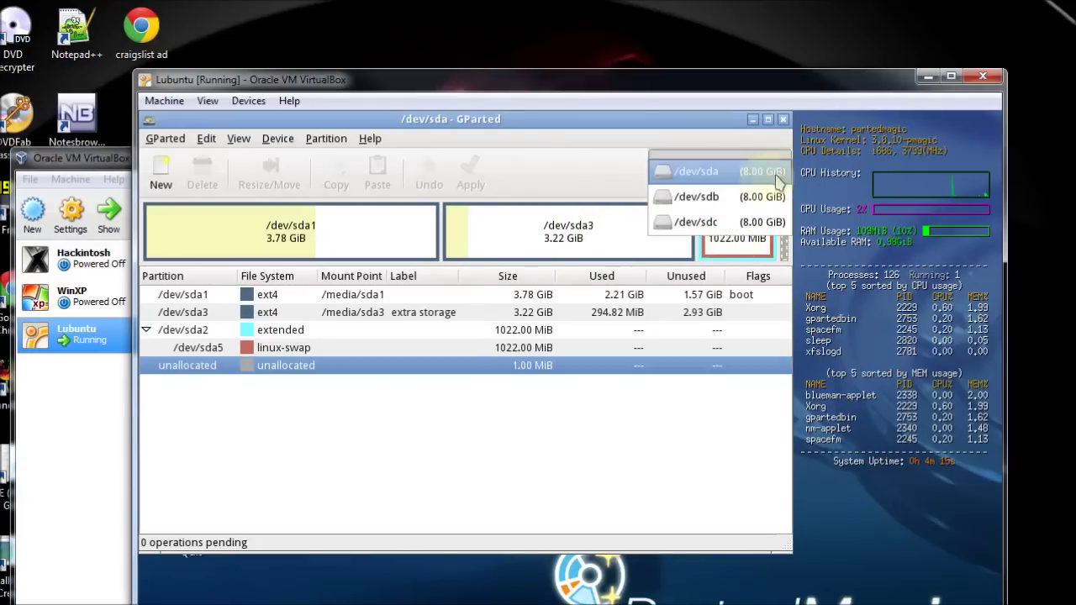
click(716, 198)
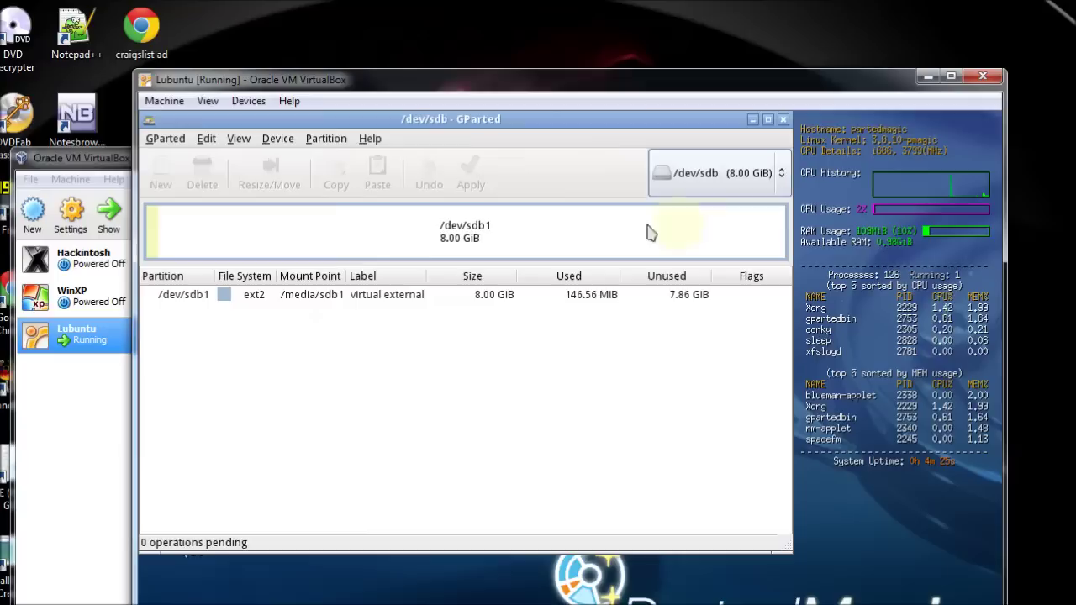
click(763, 186)
click(715, 196)
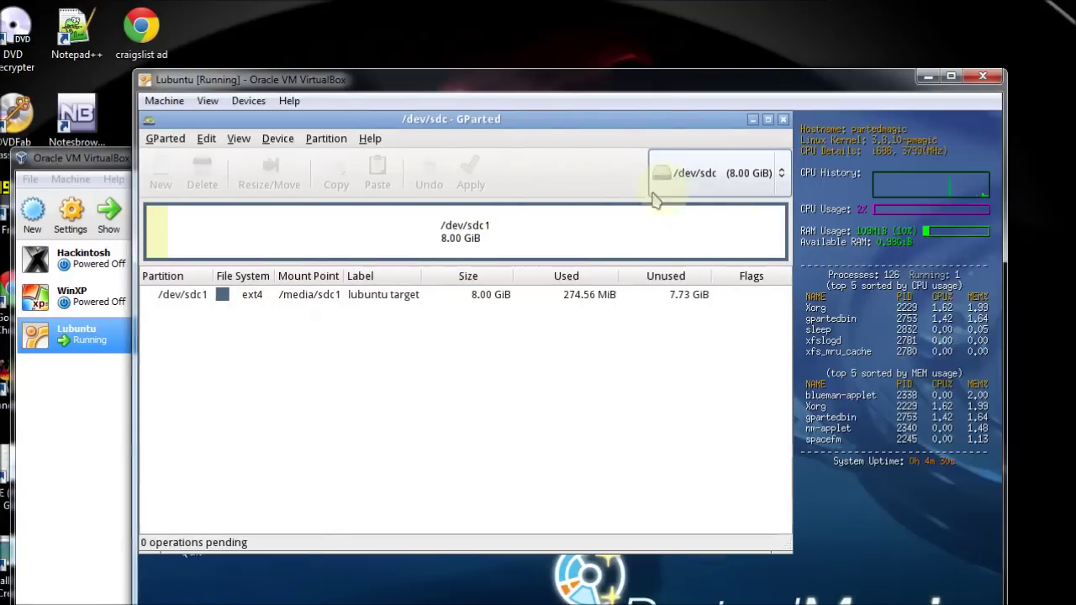
click(783, 119)
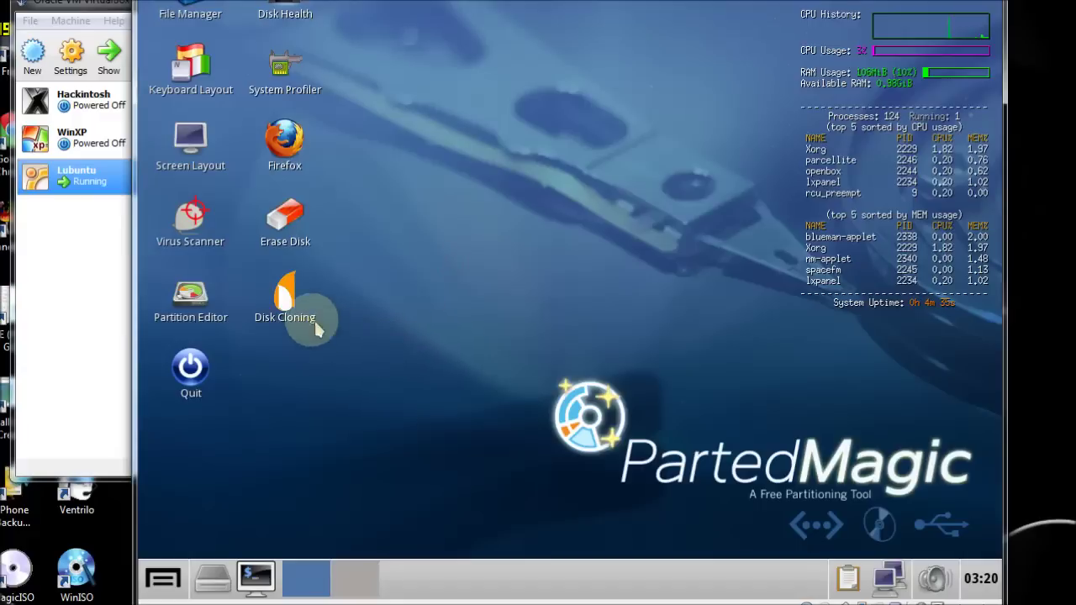
Launch Clonezilla from Disk Cloning and choose device-image mode with local_dev storage.
click(288, 464)
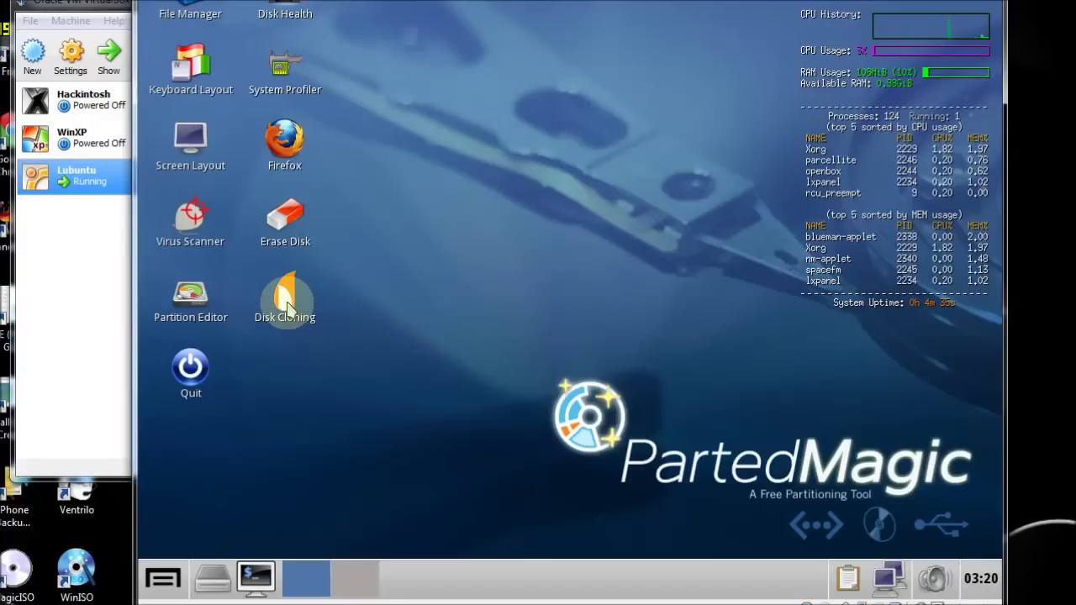
double_click(288, 311)
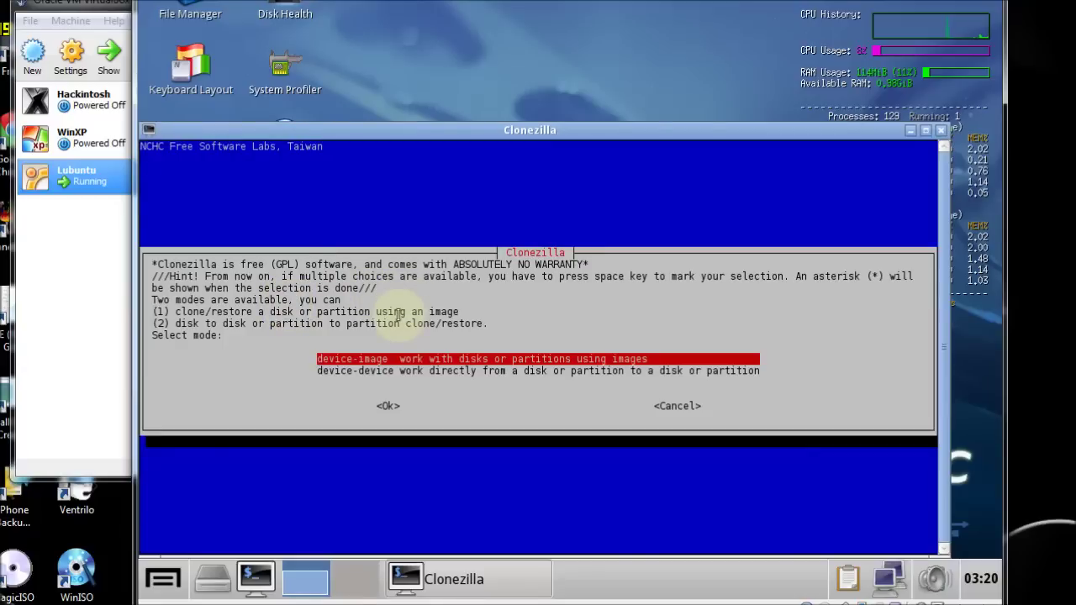
key(Return)
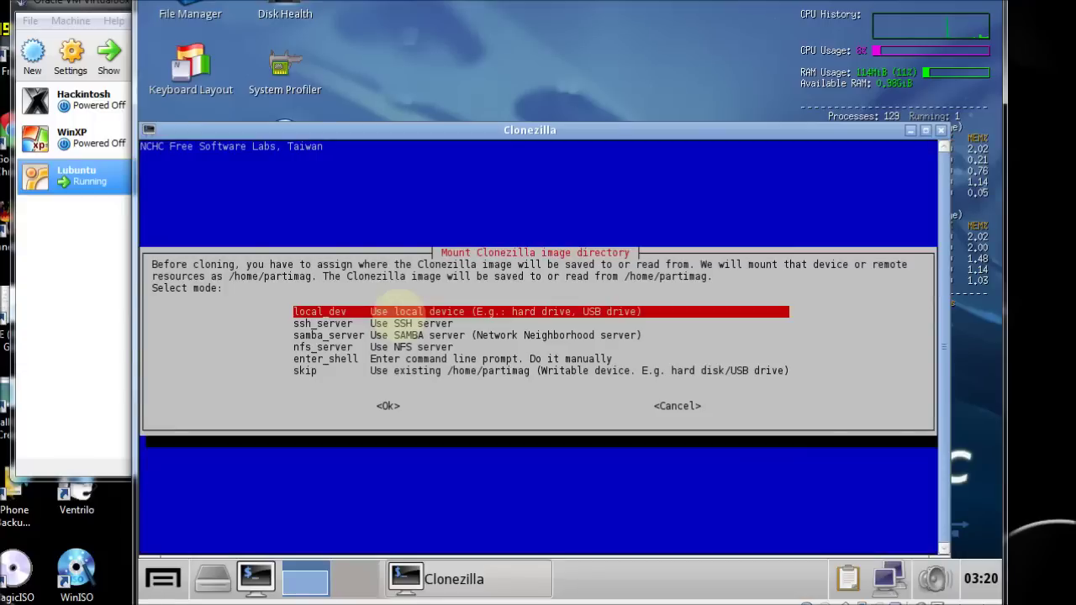
key(Return)
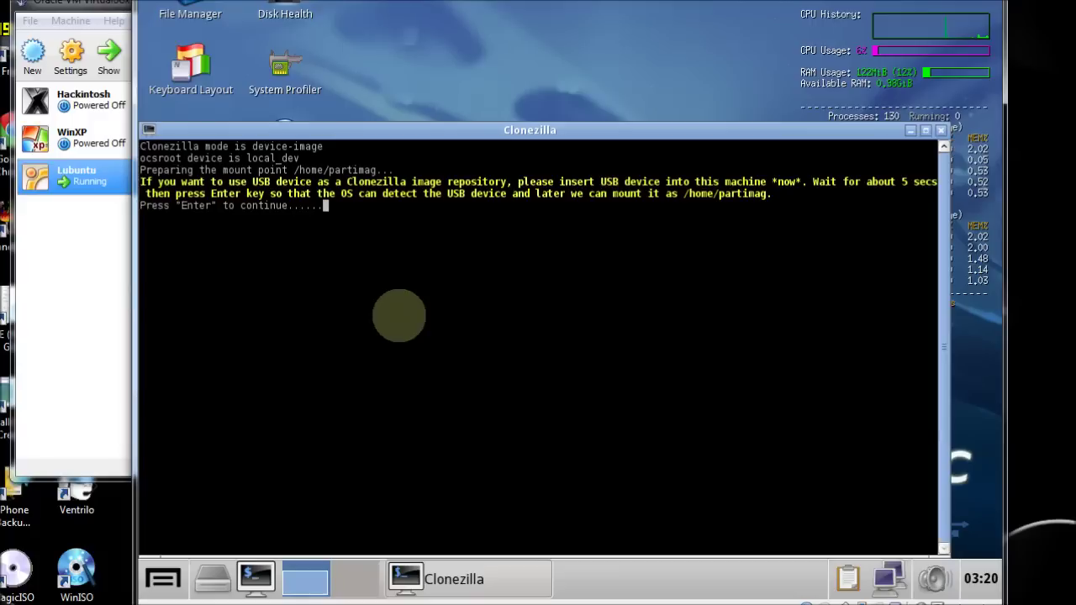
Mount /dev/sdb1 as /home/partimag, storing images in its top directory.
key(Return)
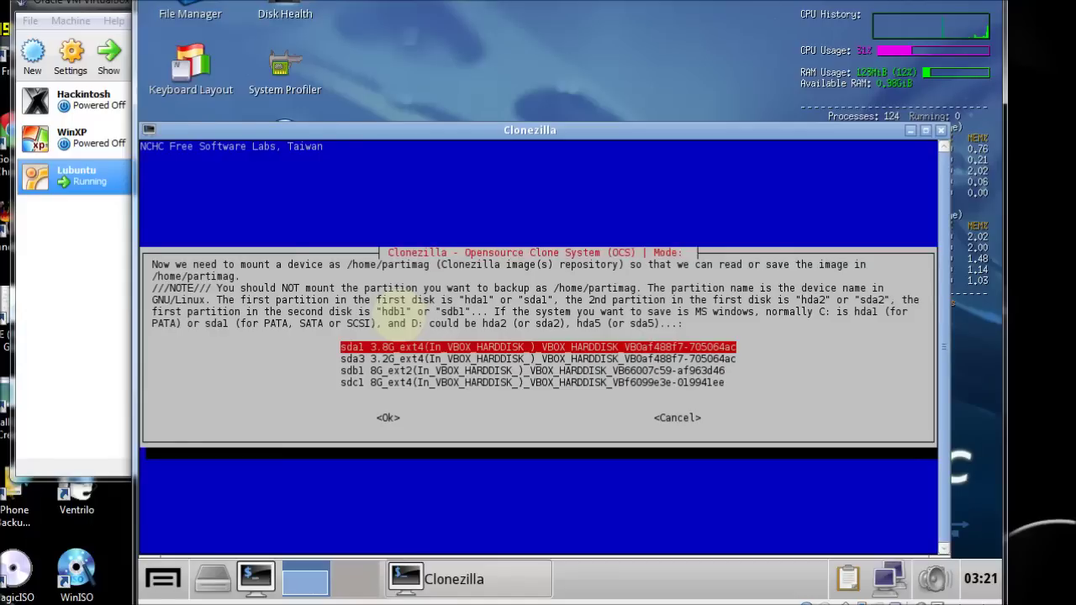
key(Down)
key(Down)
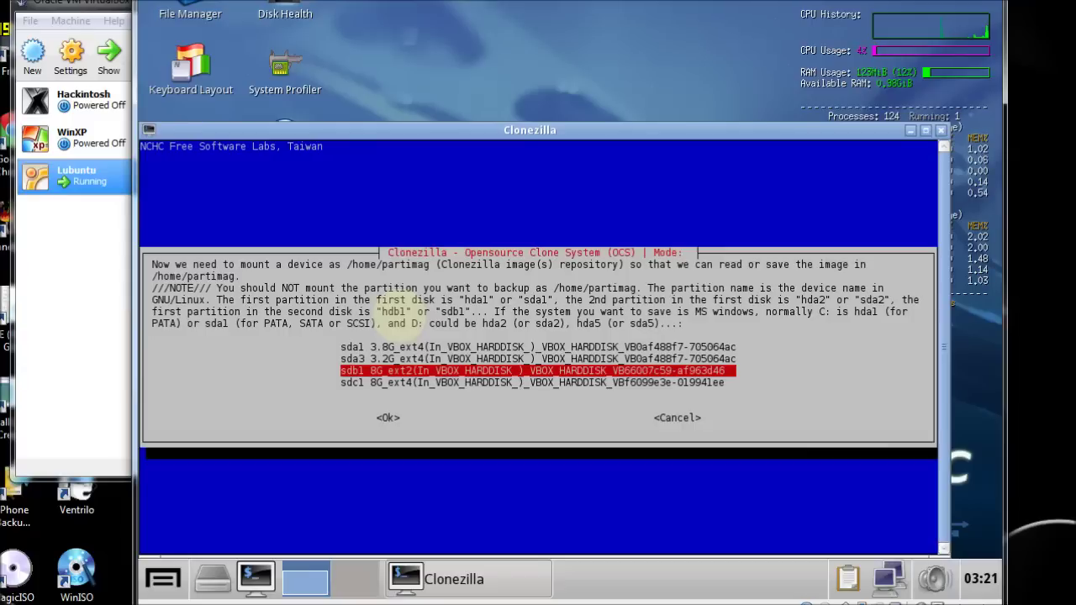
key(Return)
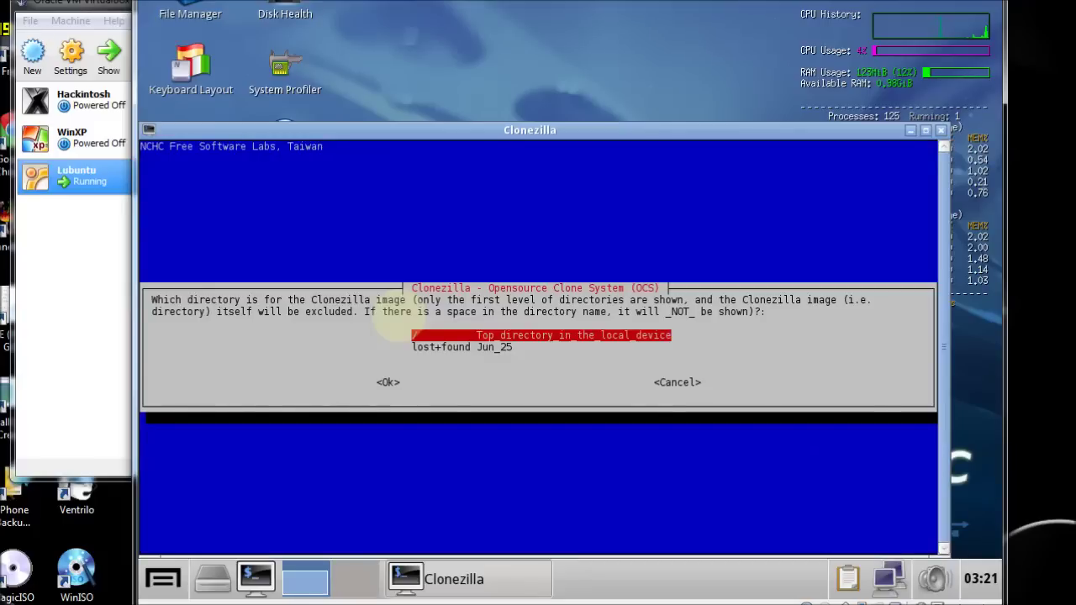
key(Return)
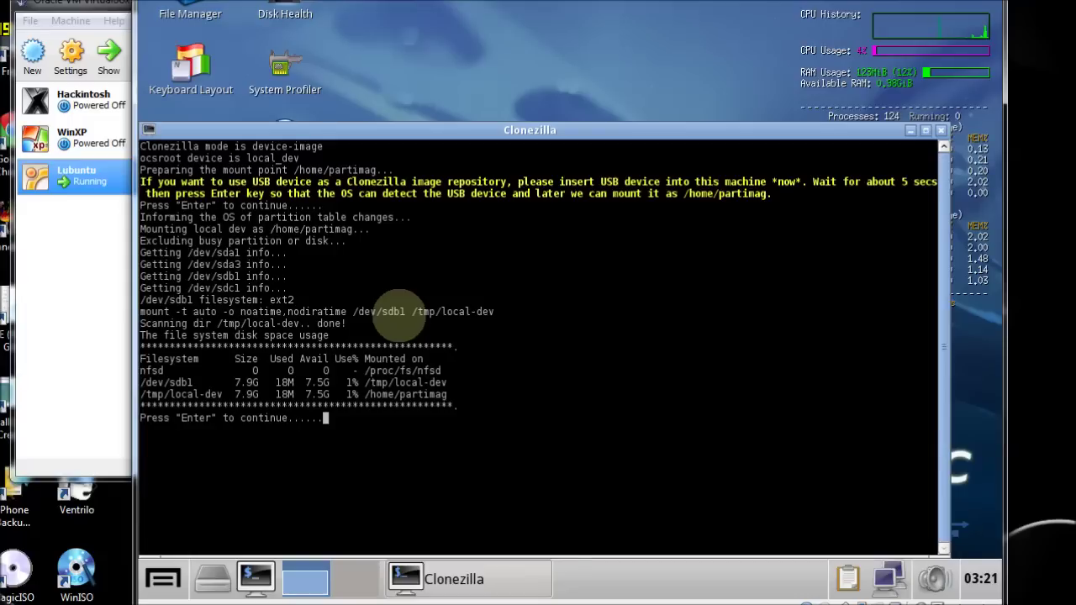
key(Return)
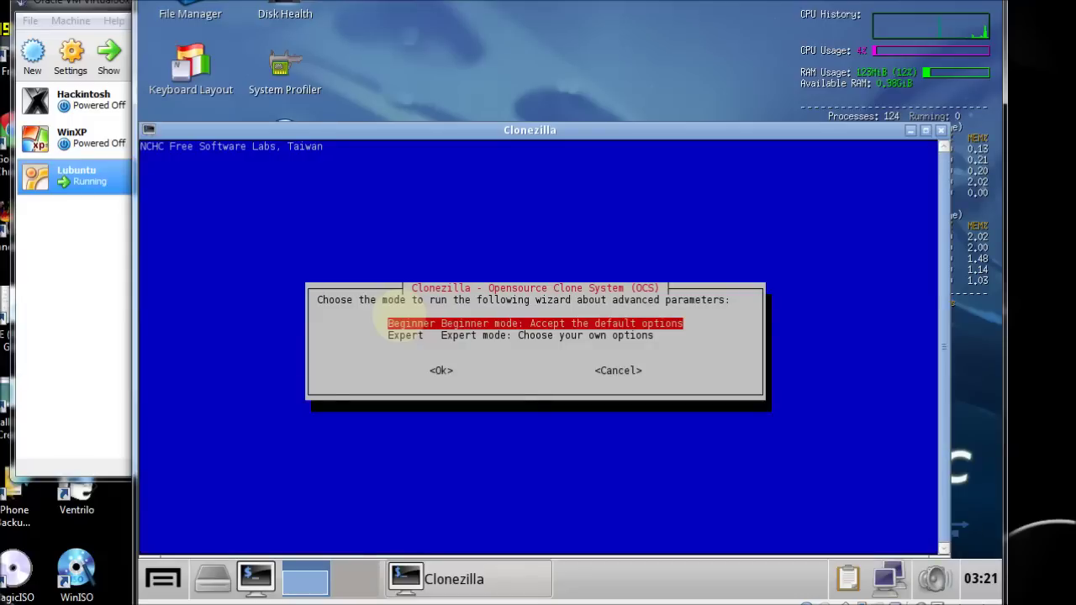
key(Return)
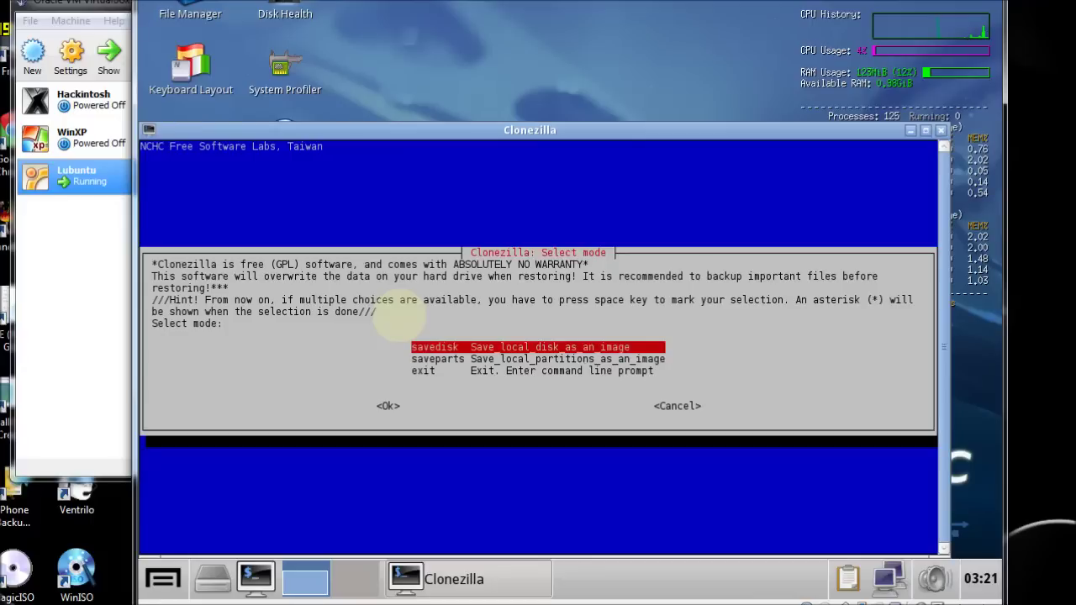
key(Return)
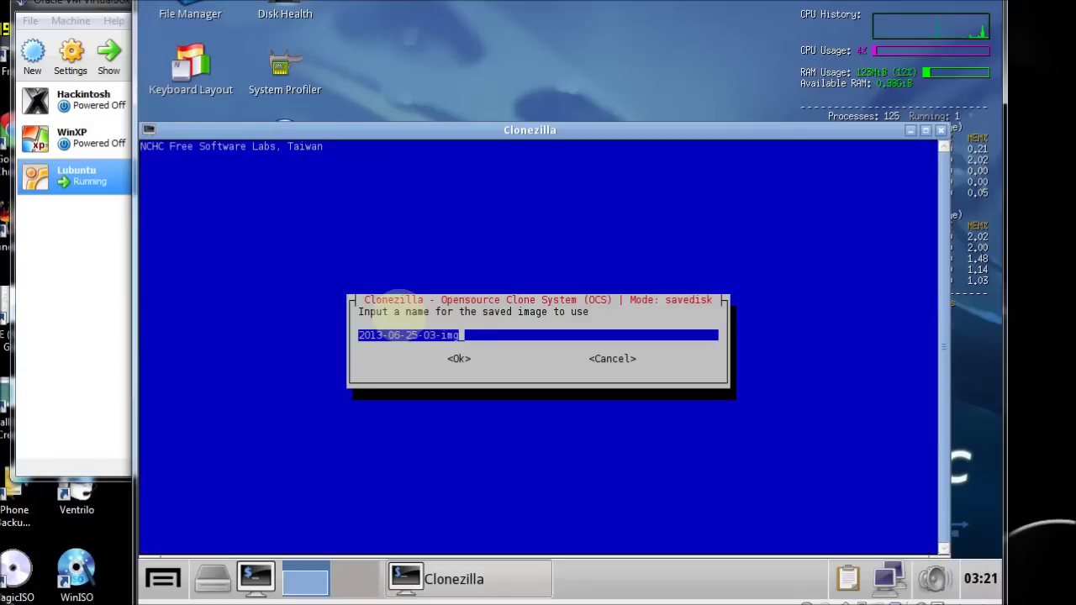
key(Left)
key(Left)
key(Left)
key(Left)
key(Left)
key(Left)
key(Left)
key(Left)
key(Left)
key(Left)
key(Left)
key(Left)
key(Left)
key(Left)
key(Left)
key(Left)
key(Left)
text(lubuntu)
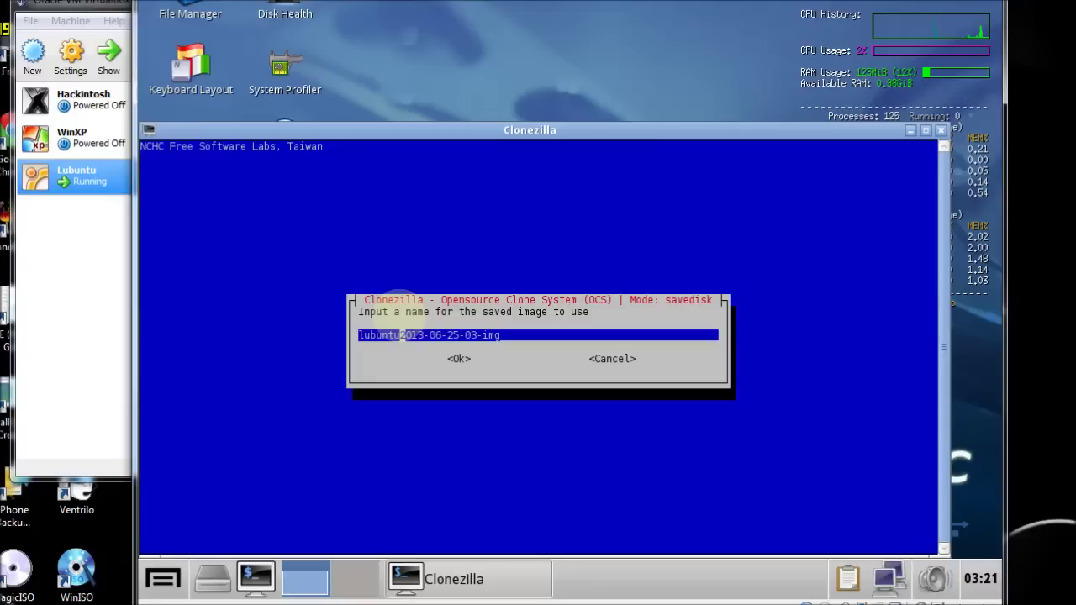
key(Return)
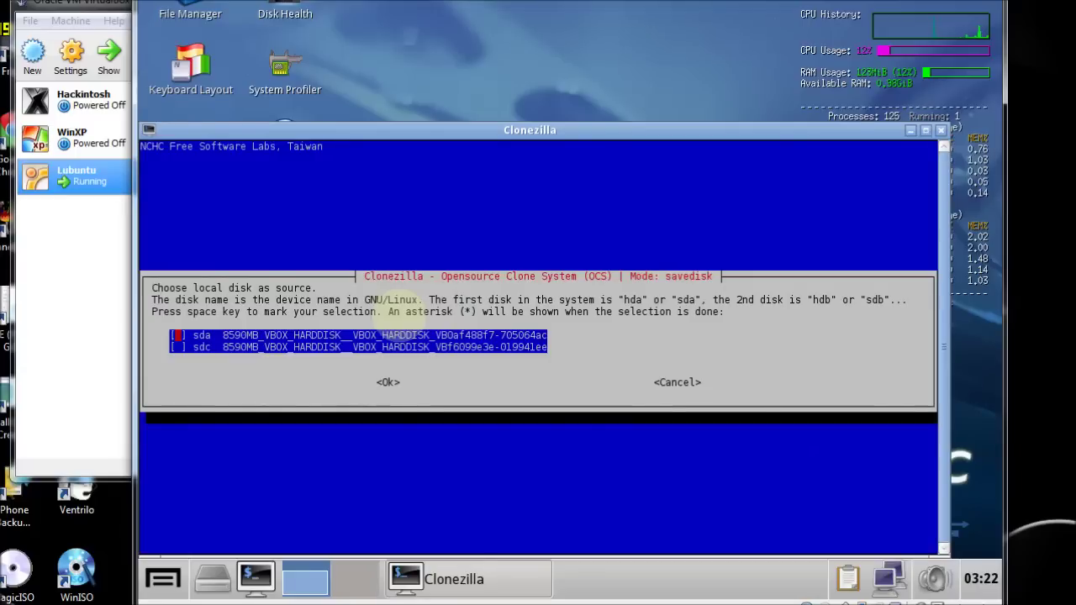
Select sda as the source disk to save.
key(Down)
key(Up)
key(Return)
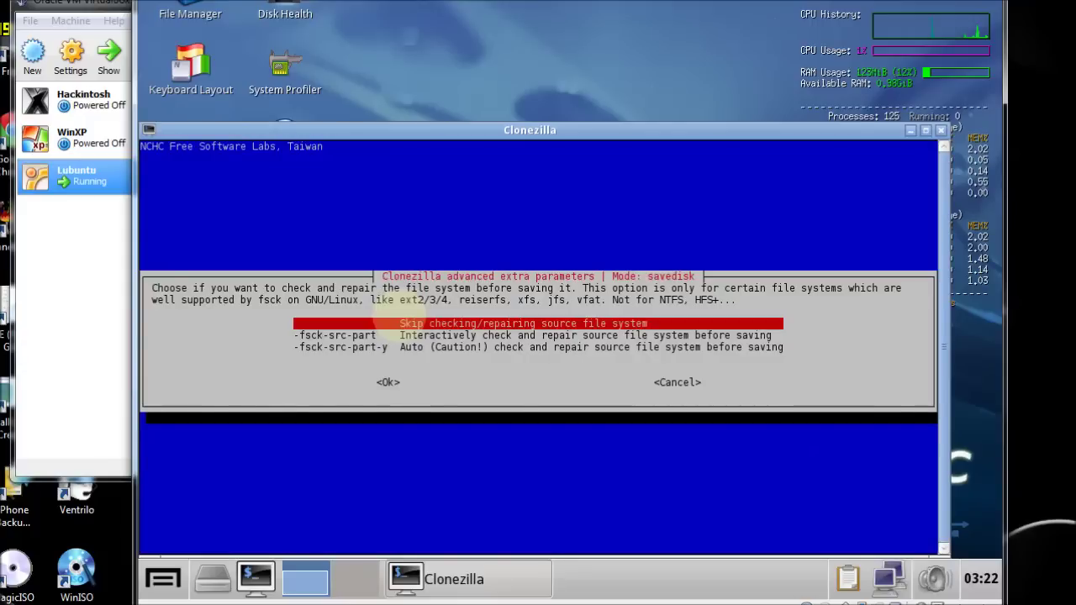
Enable -fsck-src-part interactive checking and verification of the saved image.
key(Down)
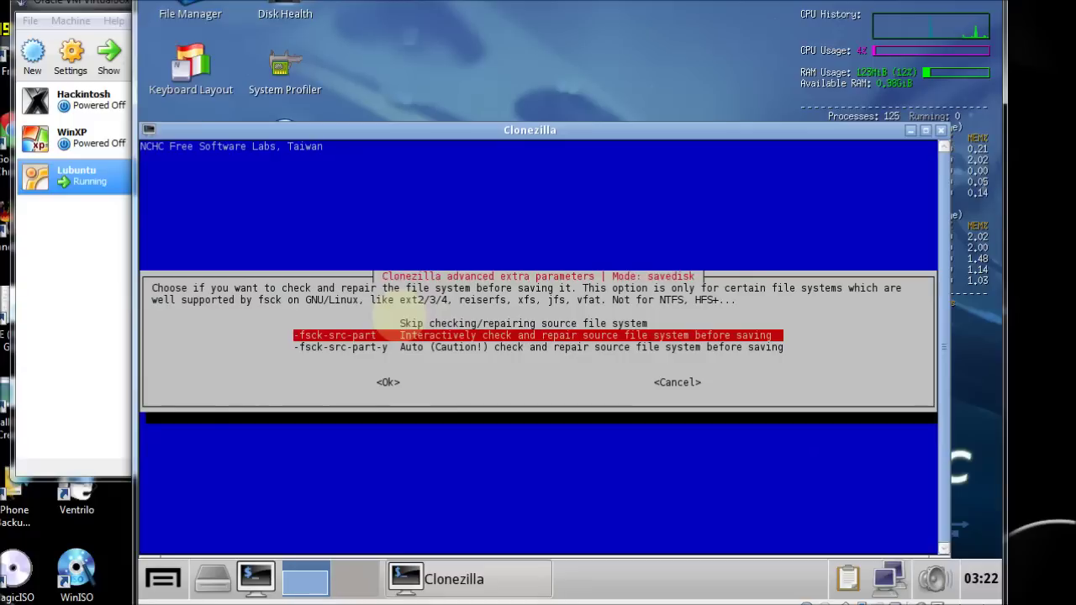
key(Return)
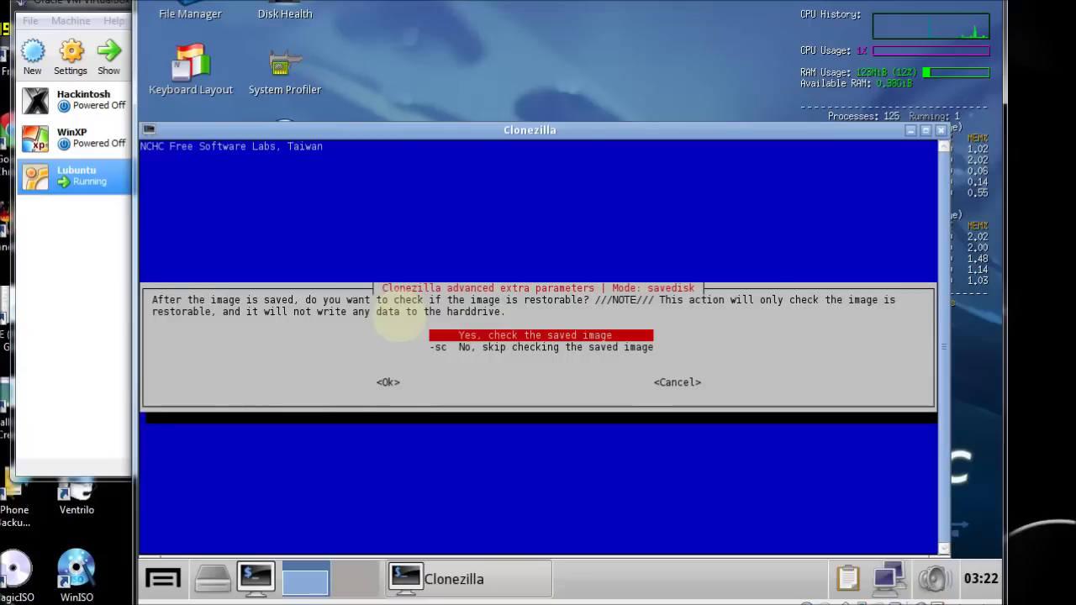
key(Return)
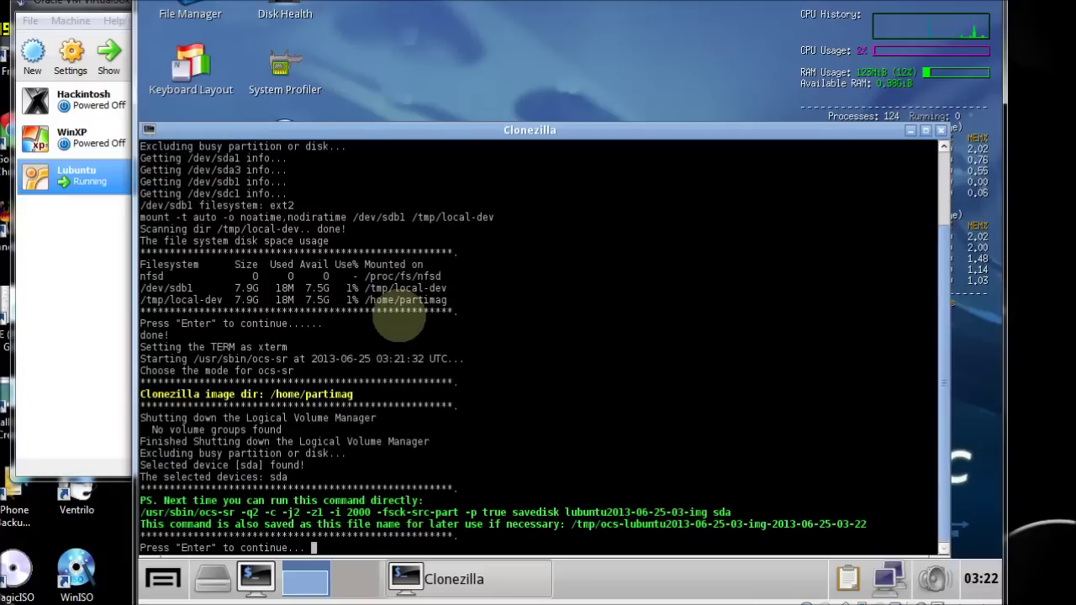
Confirm with y so Clonezilla starts writing the sda image.
key(Return)
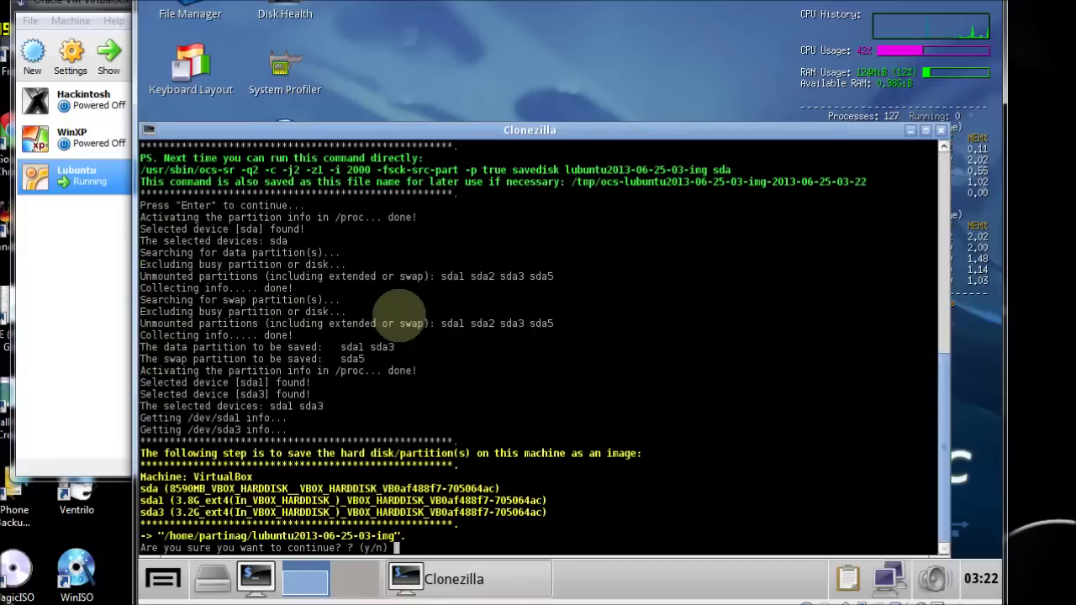
text(y)
key(Return)
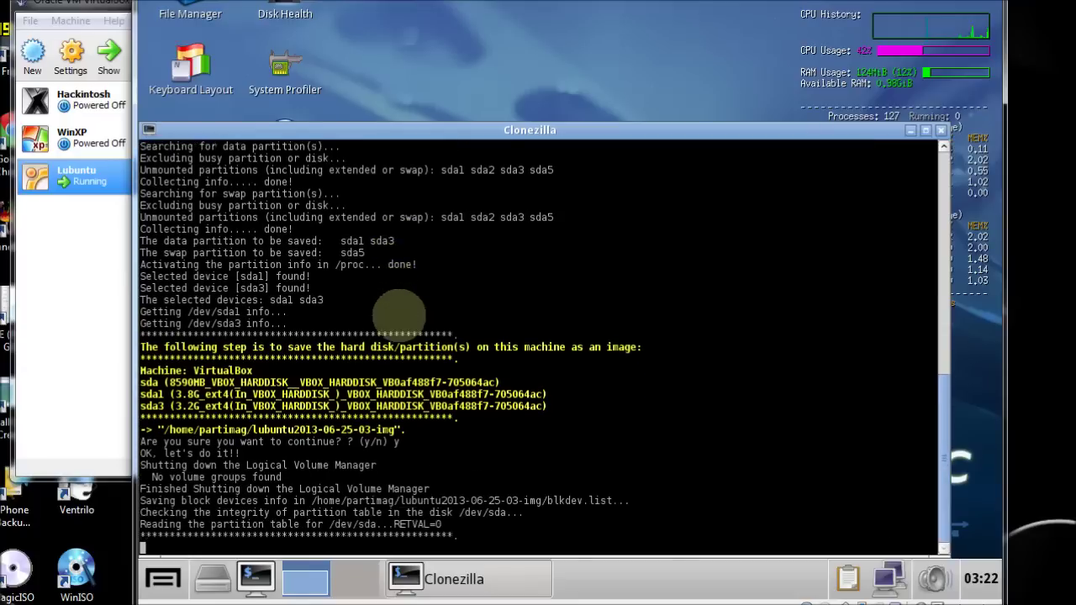
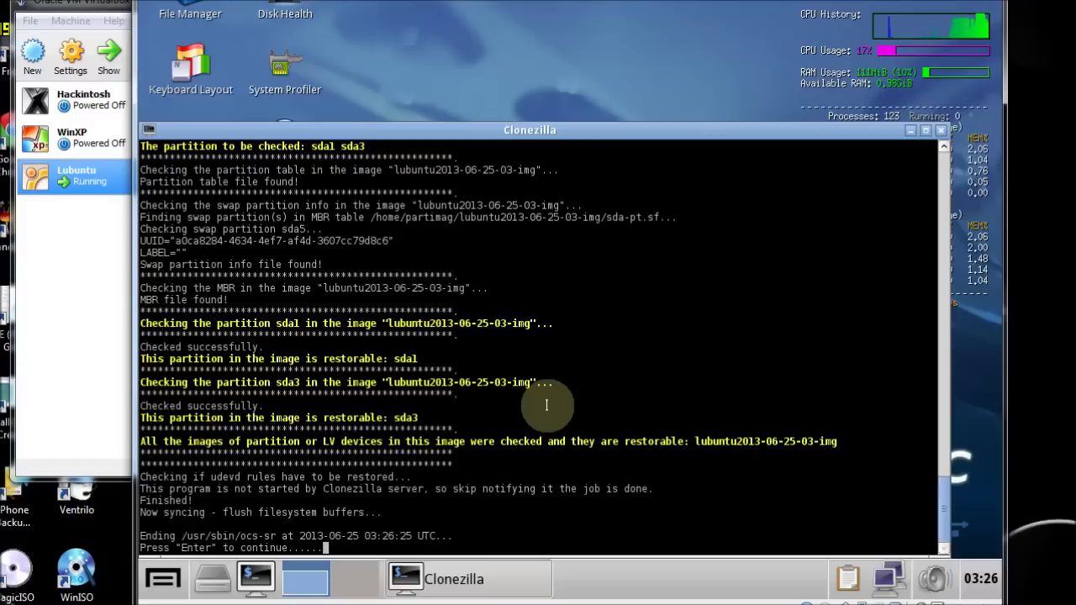
key(Return)
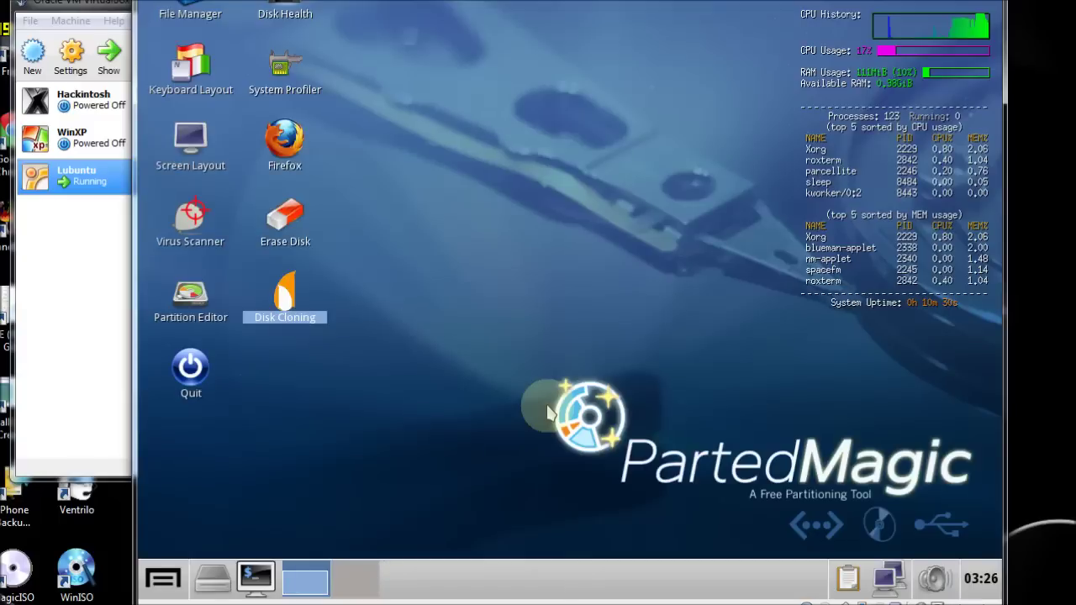
Launch Disk Cloning in device-image mode, reading images from a local device, skipping USB attachment.
double_click(303, 301)
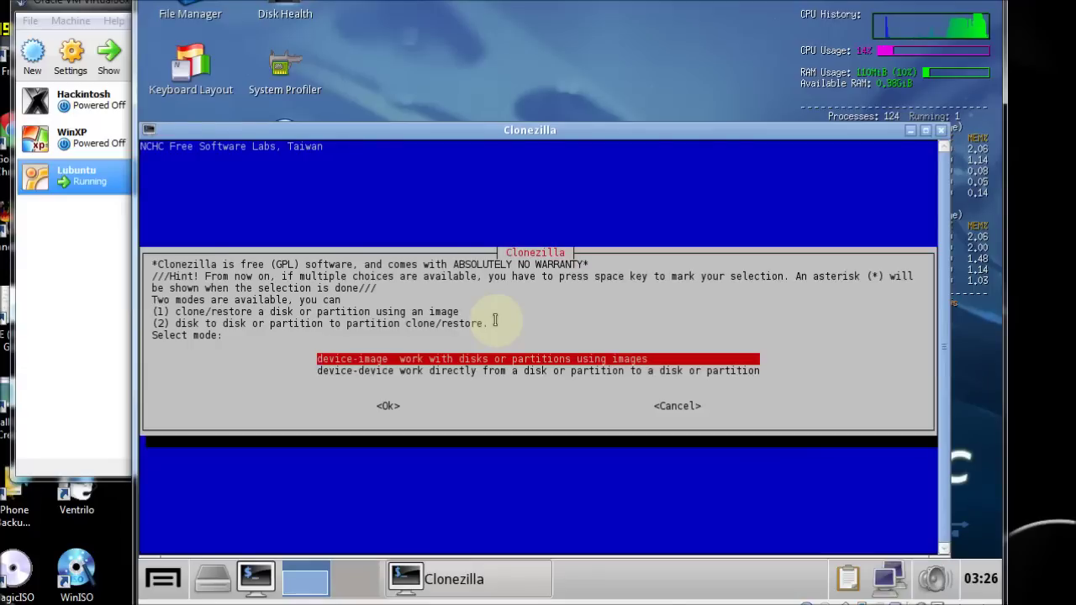
key(Return)
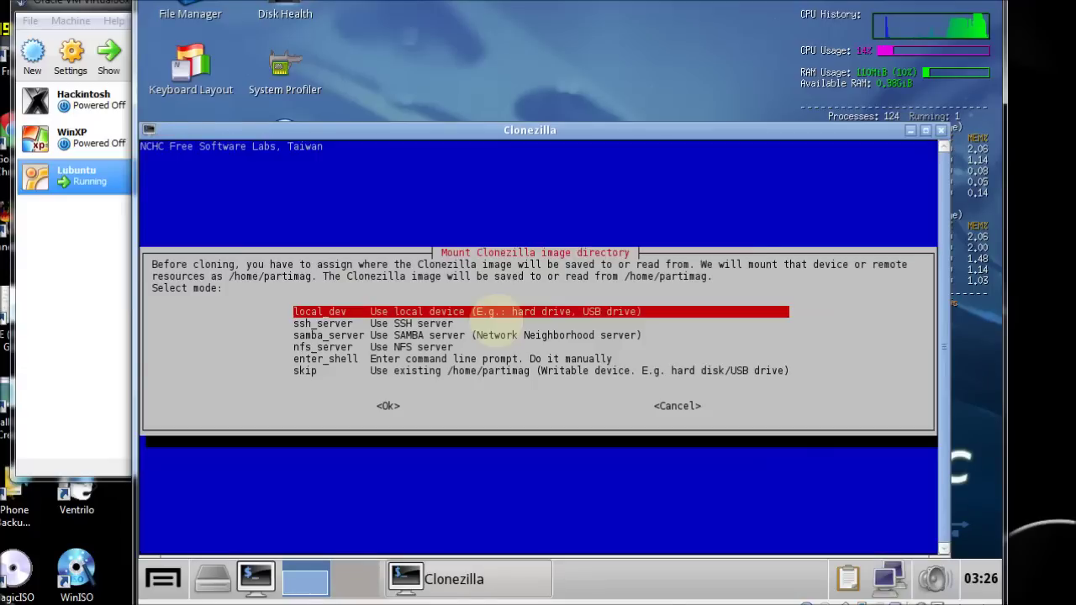
key(Return)
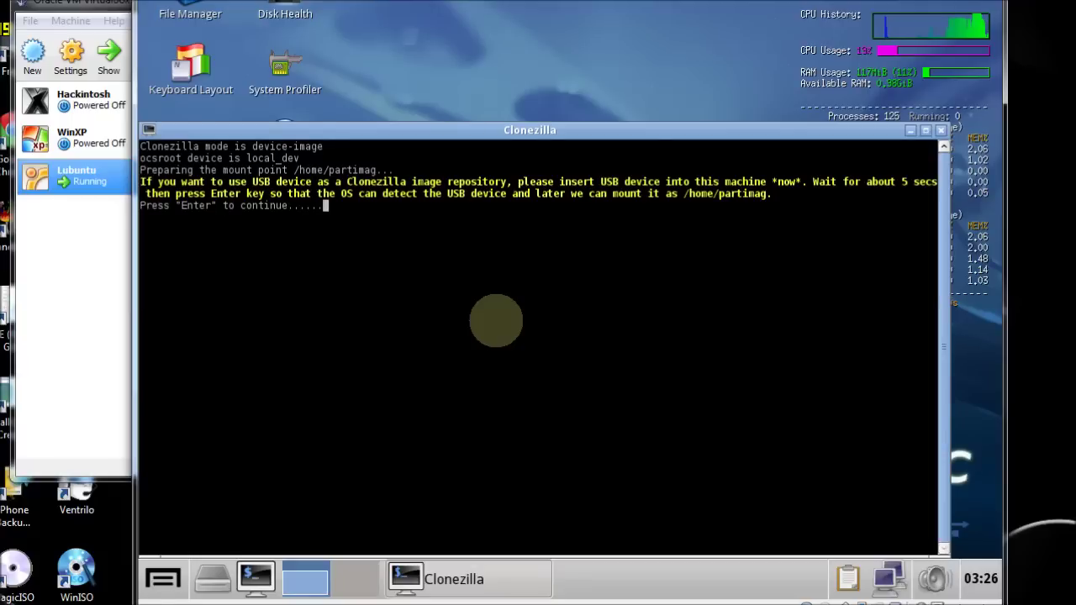
key(Return)
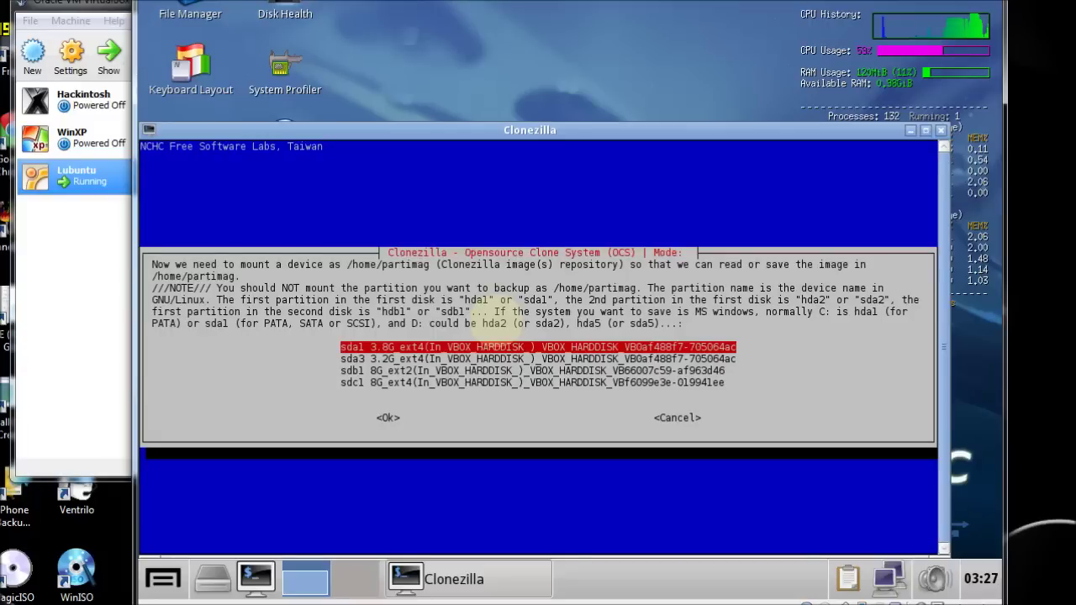
Mount the top directory of sdb1 as /home/partimag, the image repository.
key(Down)
key(Down)
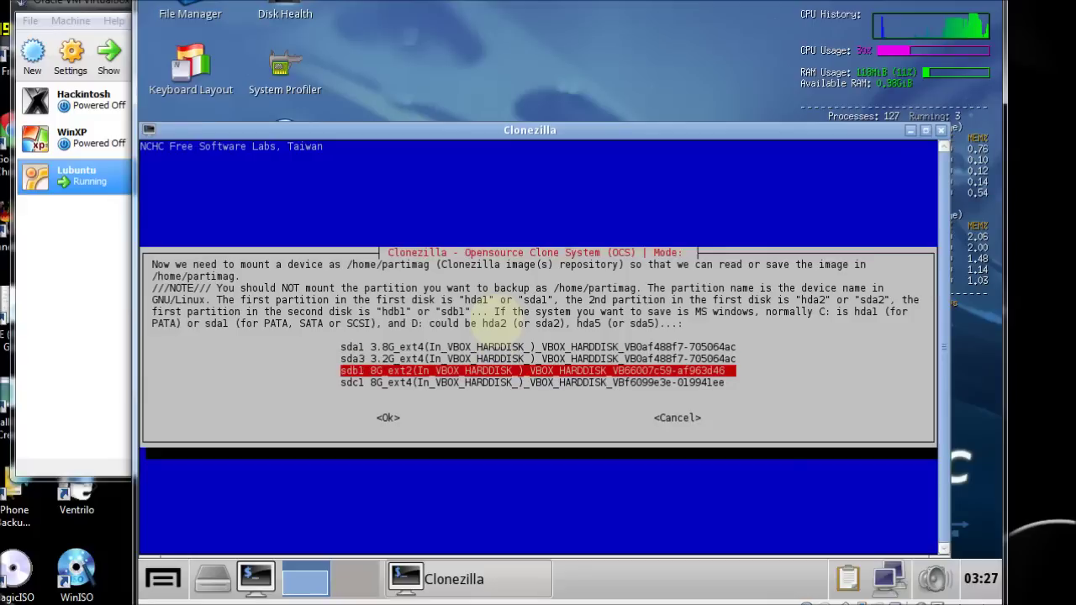
key(Return)
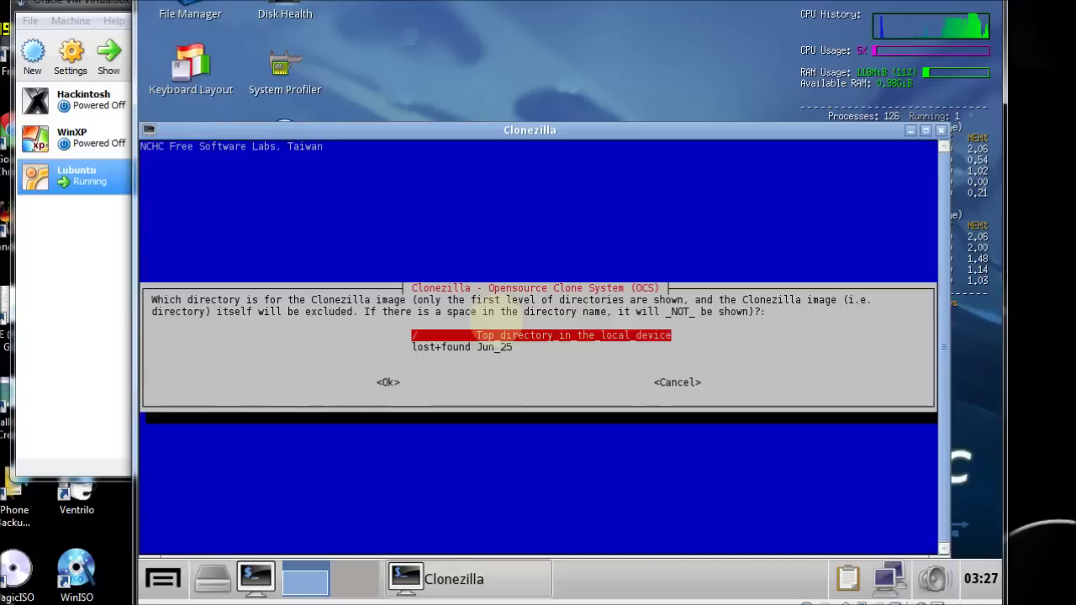
key(Return)
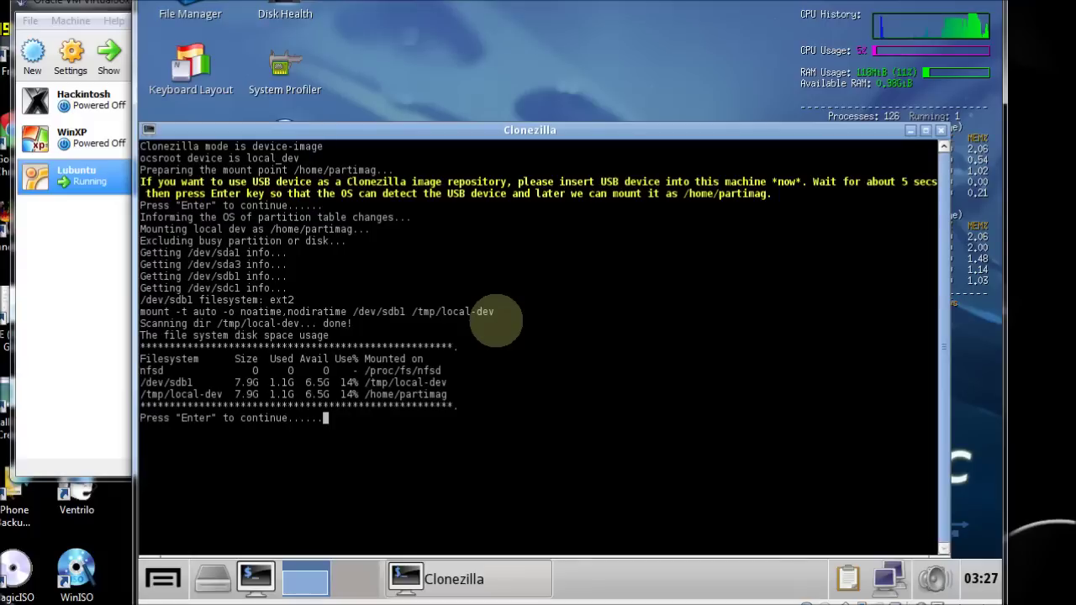
key(Return)
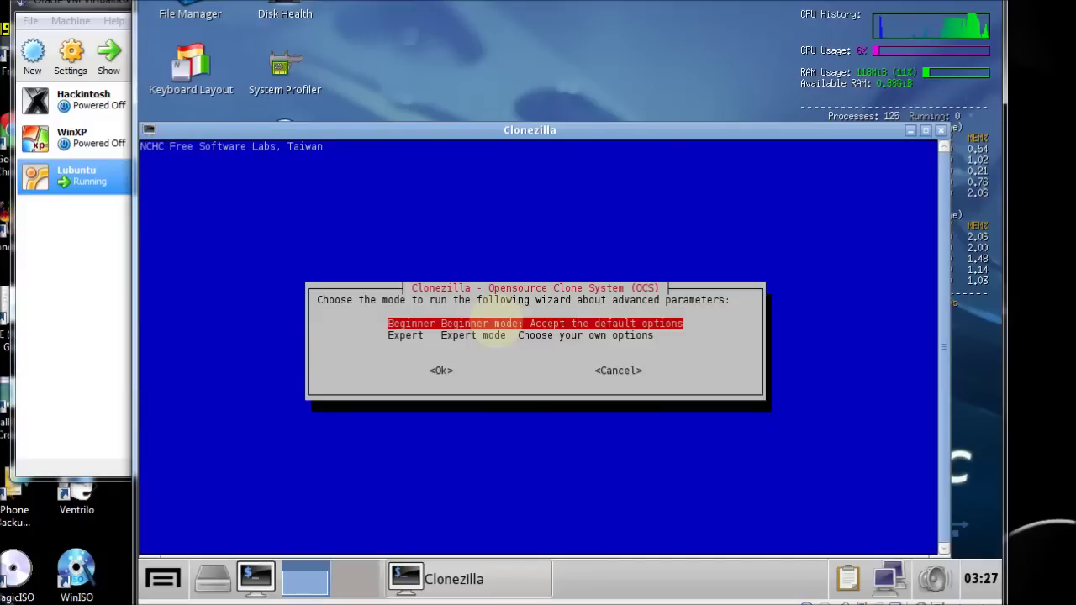
key(Return)
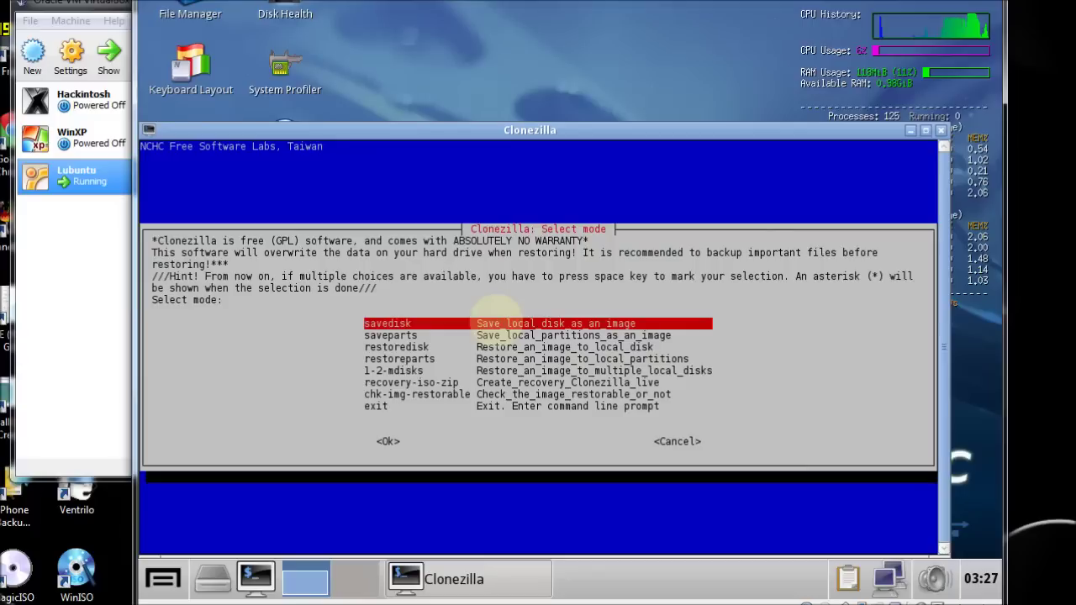
key(Down)
key(Down)
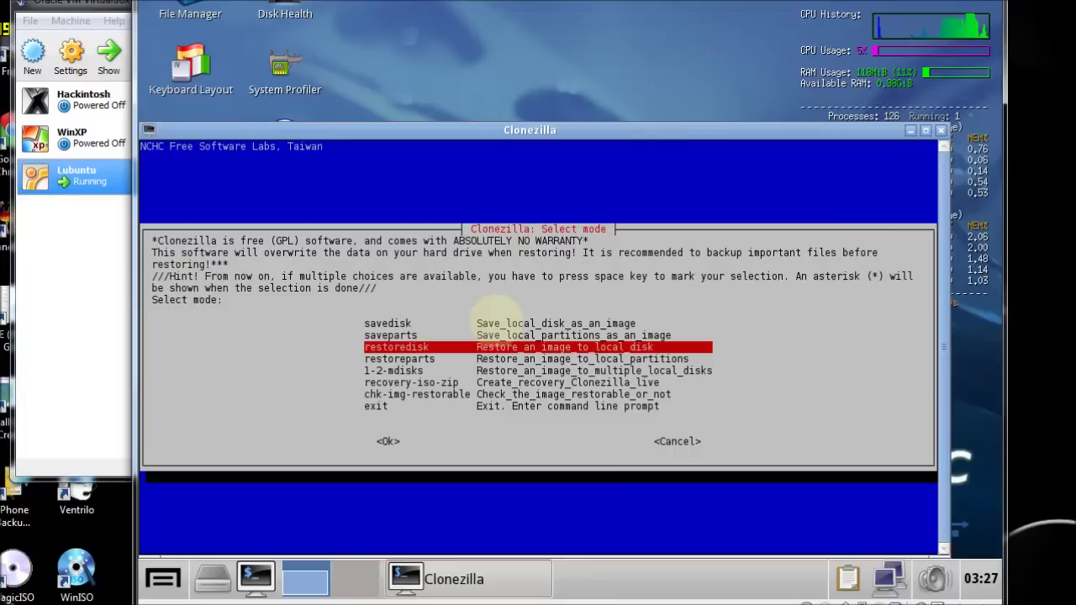
key(Return)
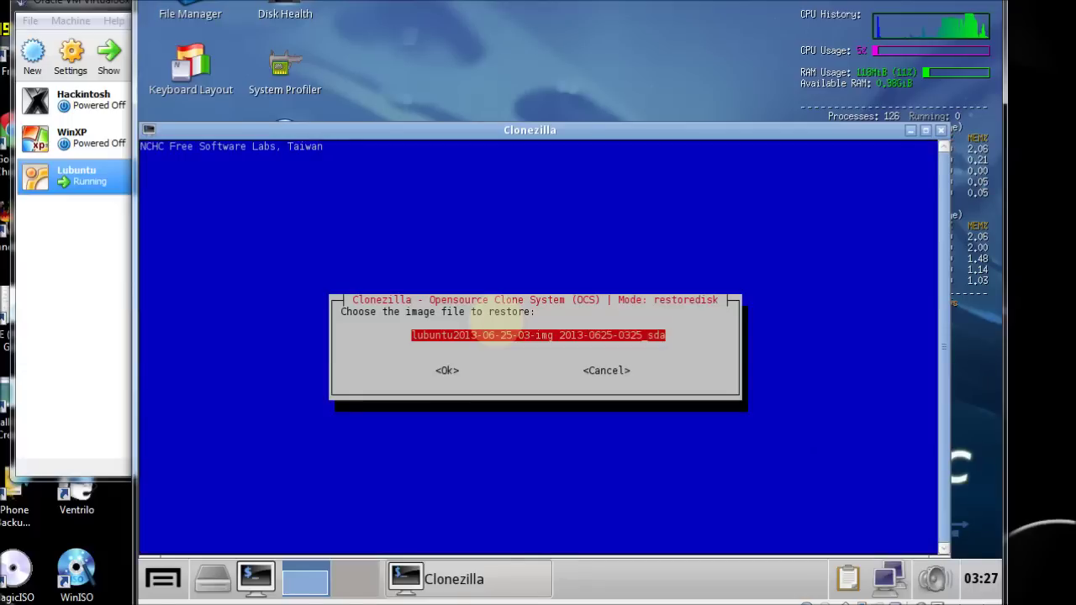
key(Return)
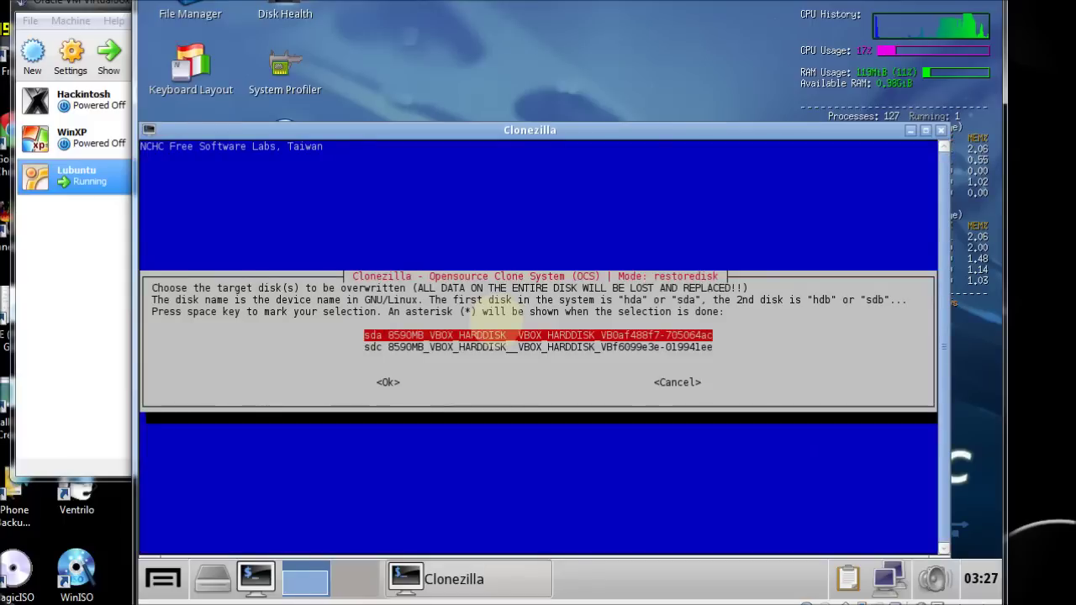
key(Down)
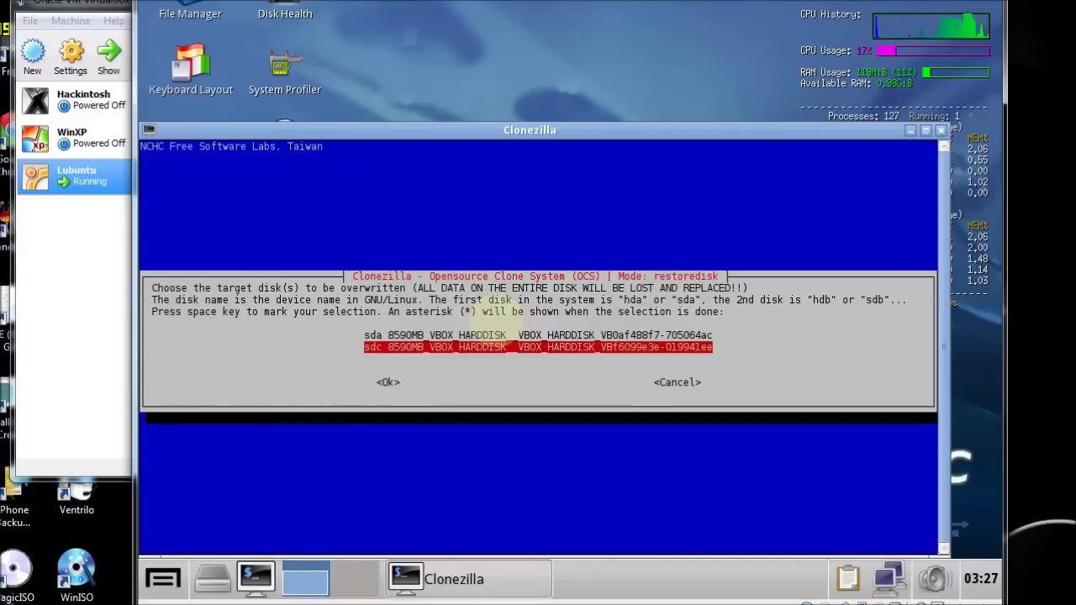
key(Return)
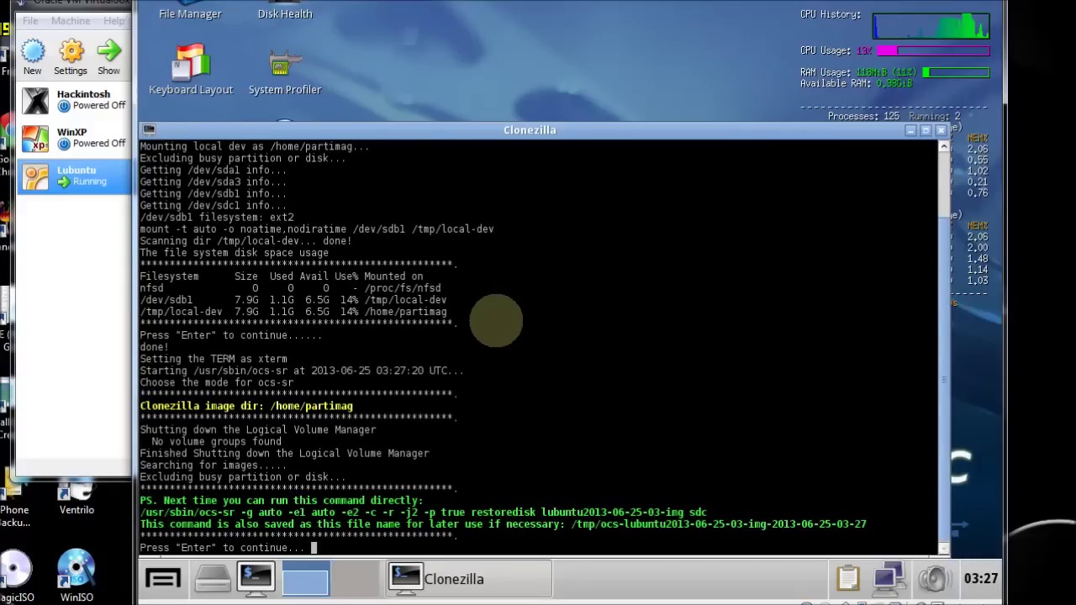
Confirm both overwrite prompts with y, restore the image onto sdc, then exit Clonezilla.
key(Return)
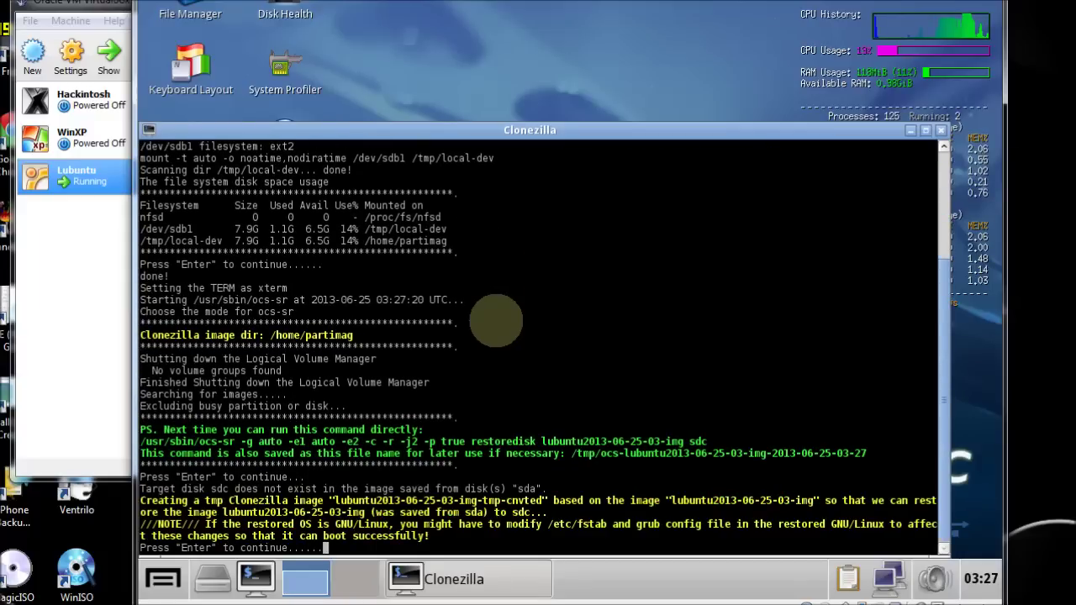
key(Return)
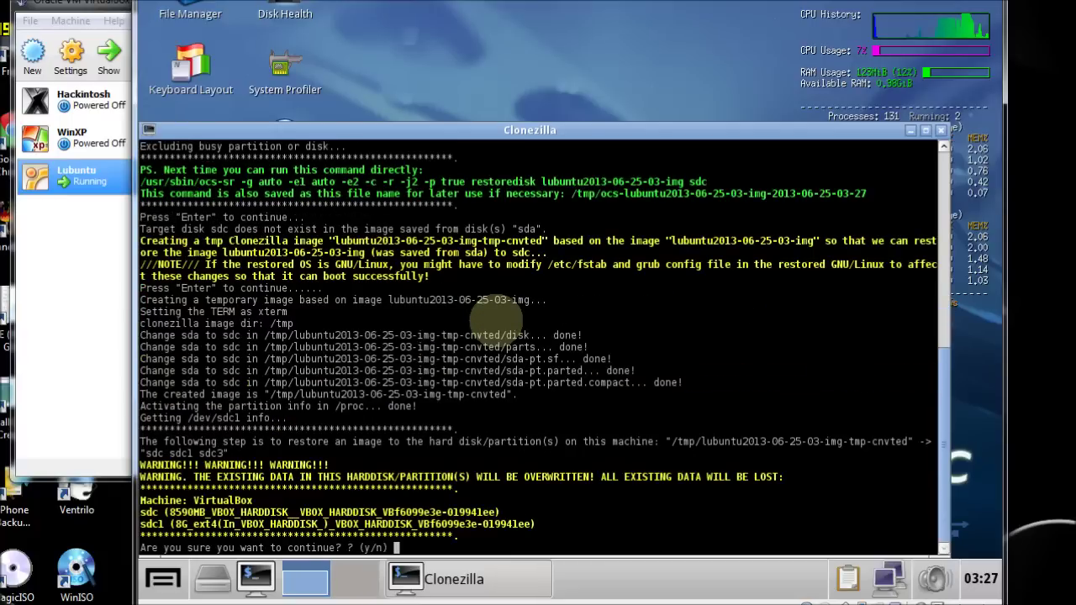
text(y)
key(Return)
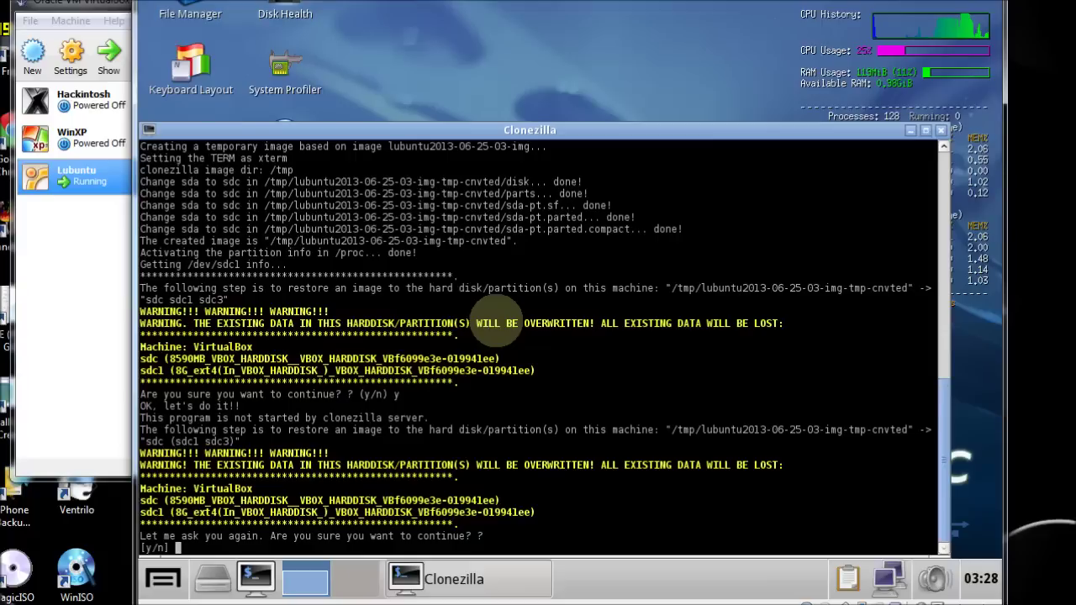
text(y)
key(Return)
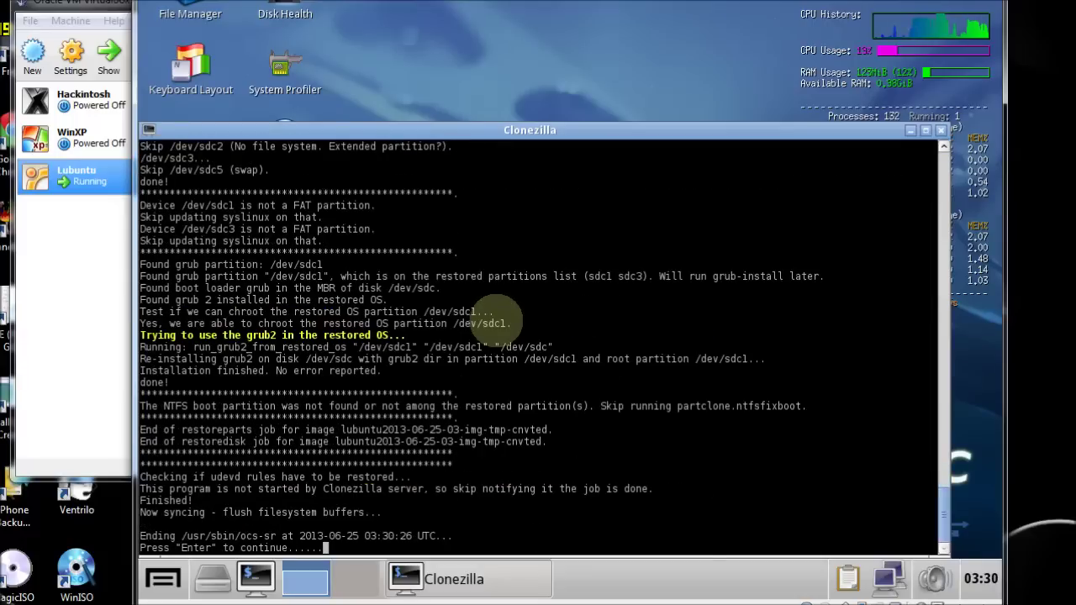
key(Return)
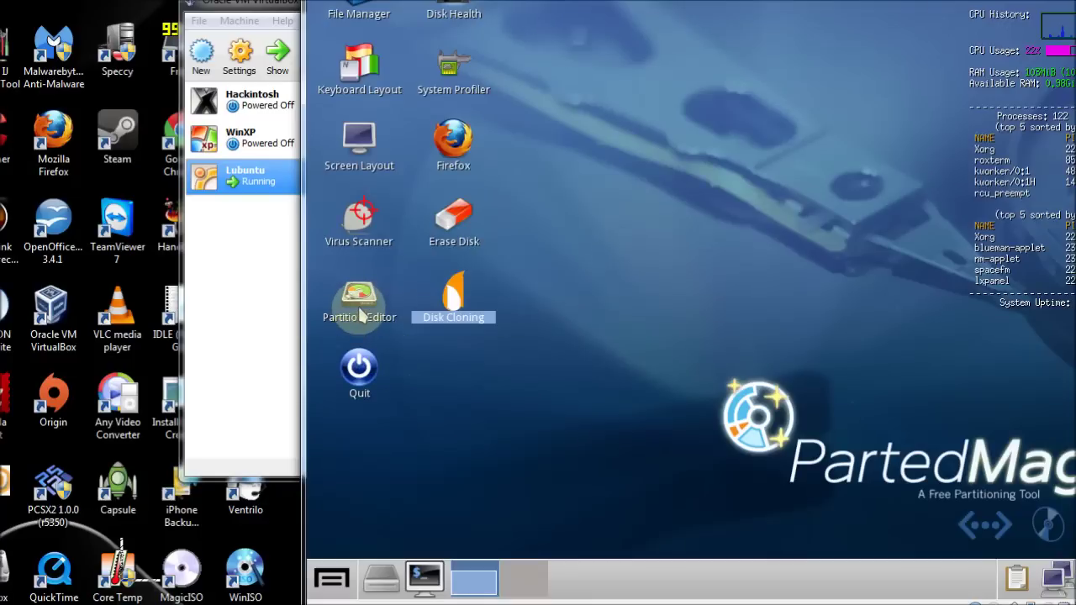
Inspect the restored partitions on /dev/sdc in GParted, then close it.
click(359, 309)
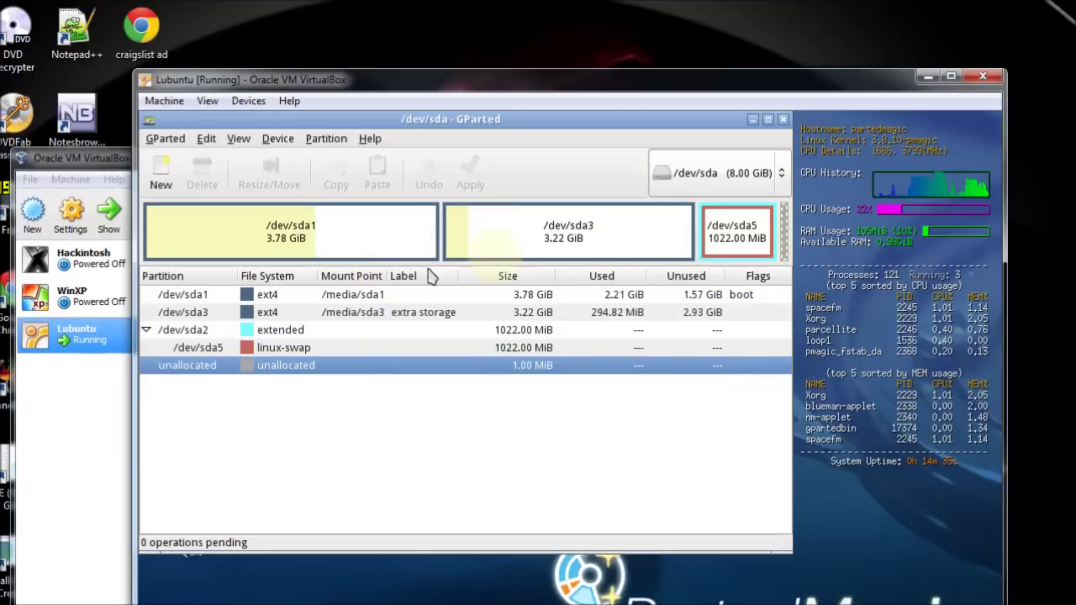
click(767, 174)
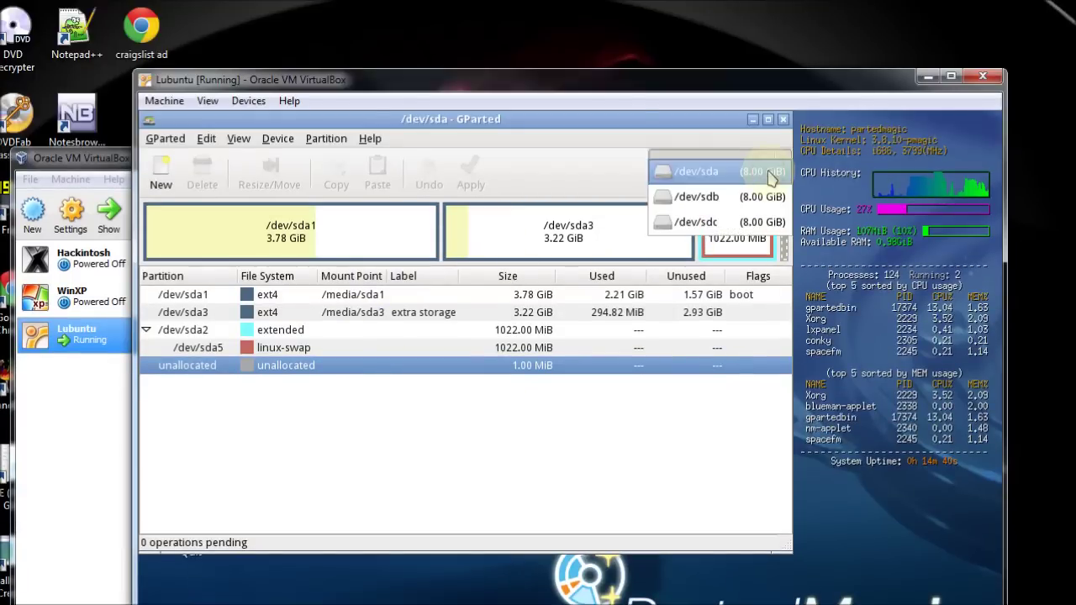
click(715, 224)
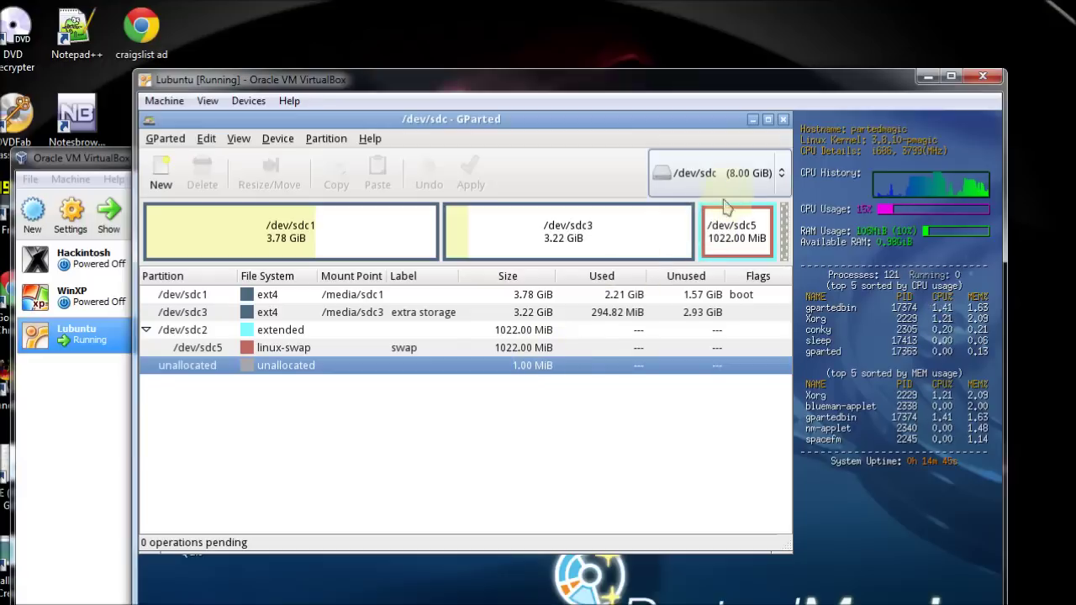
click(783, 120)
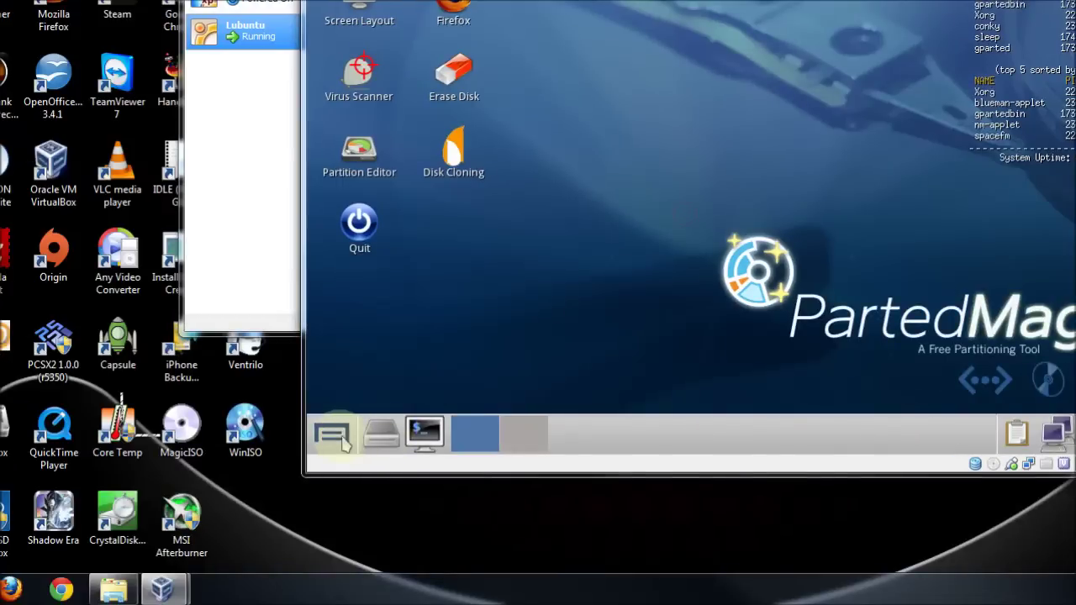
Shut down the PartedMagic live system from the start menu's Logout options.
click(332, 434)
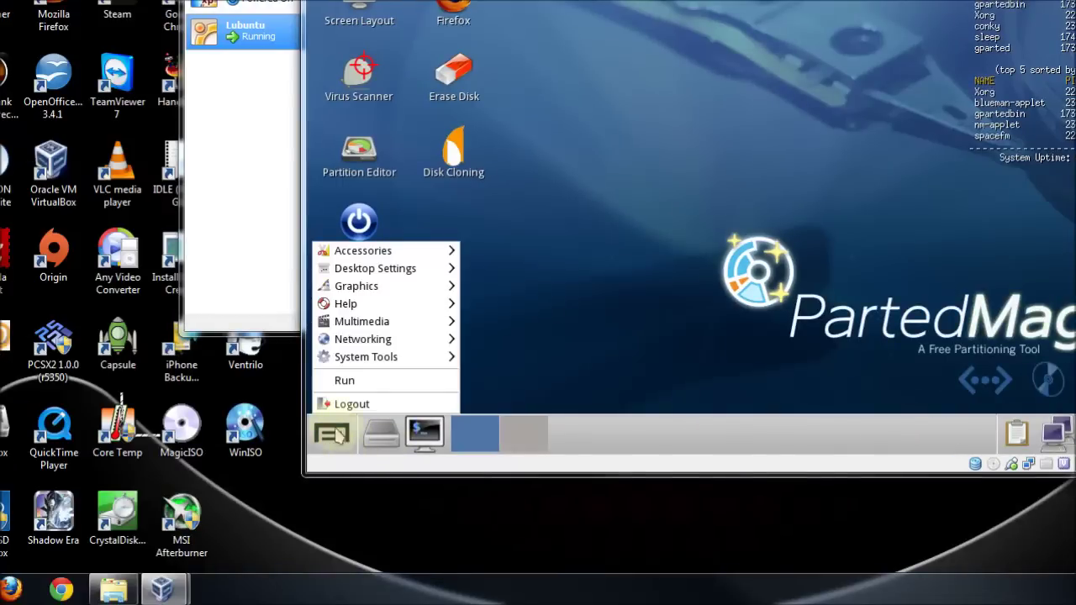
click(336, 432)
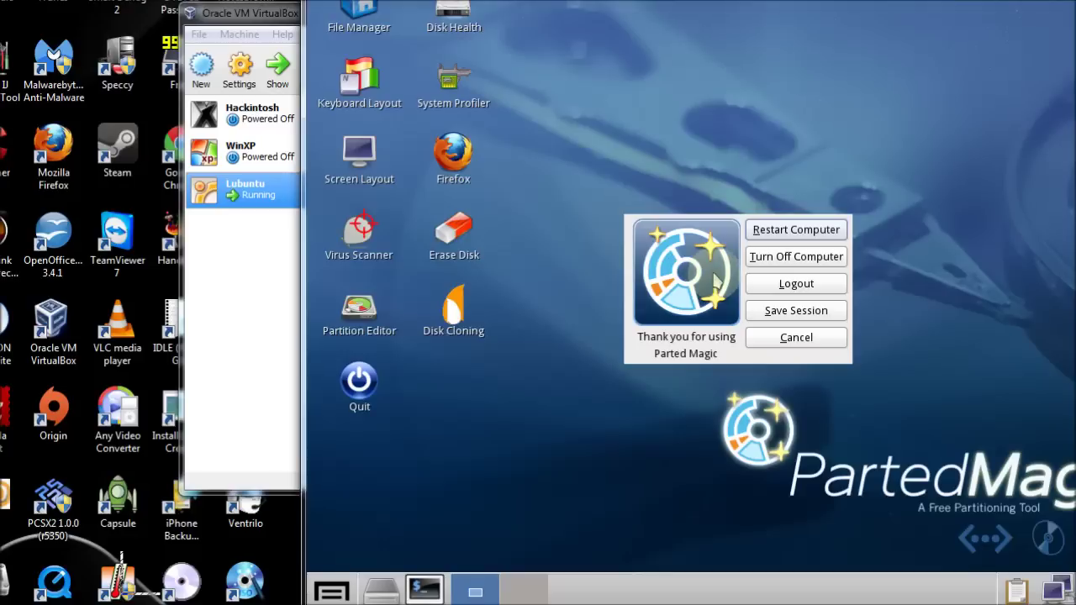
click(784, 257)
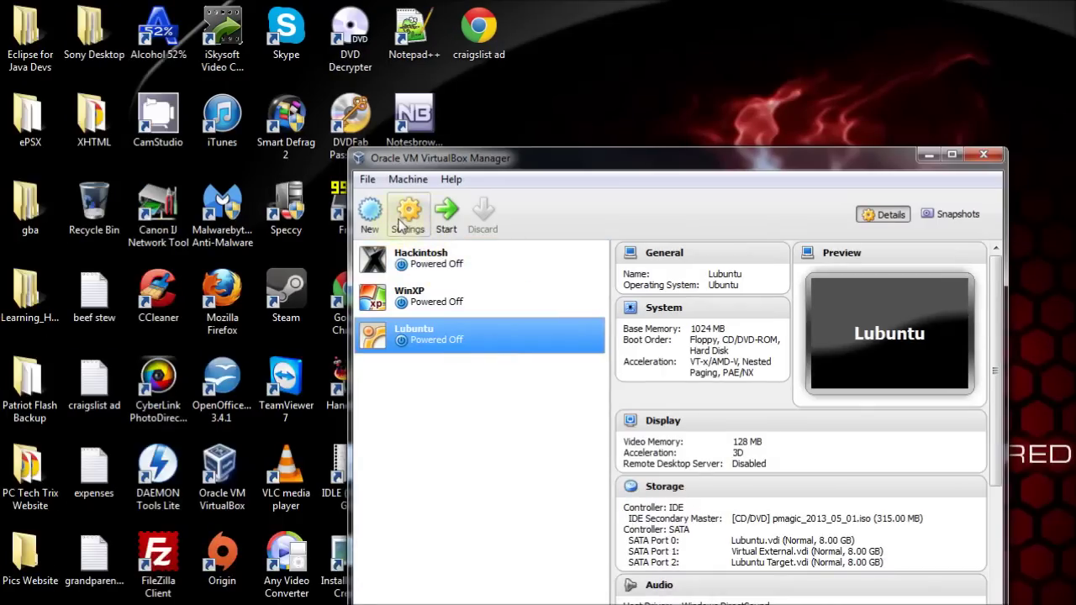
Detach Lubuntu.vdi and Virtual External.vdi from the Lubuntu machine's storage settings.
click(238, 68)
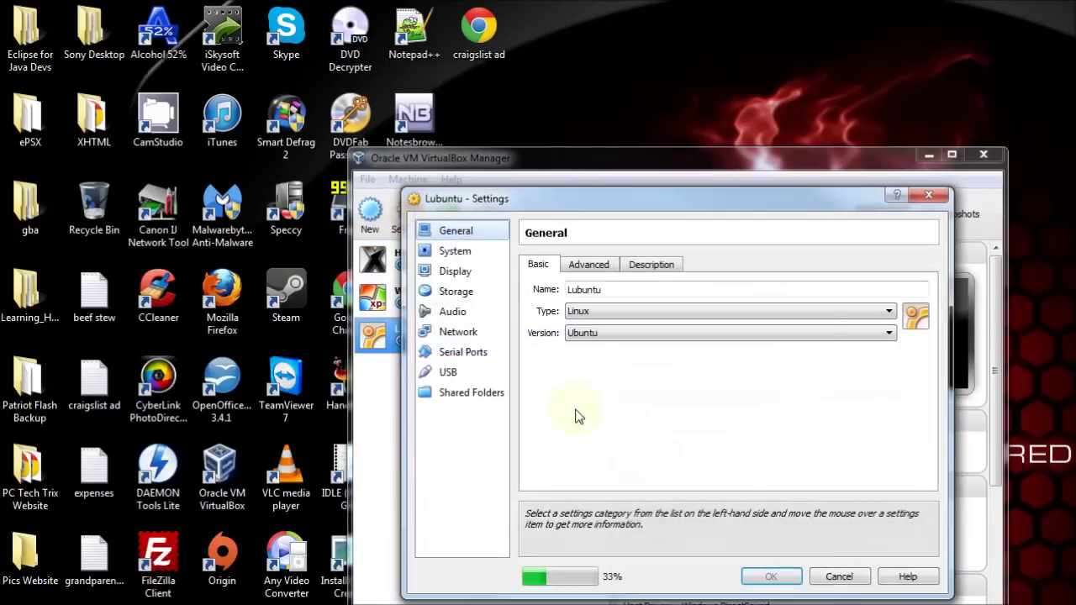
click(446, 291)
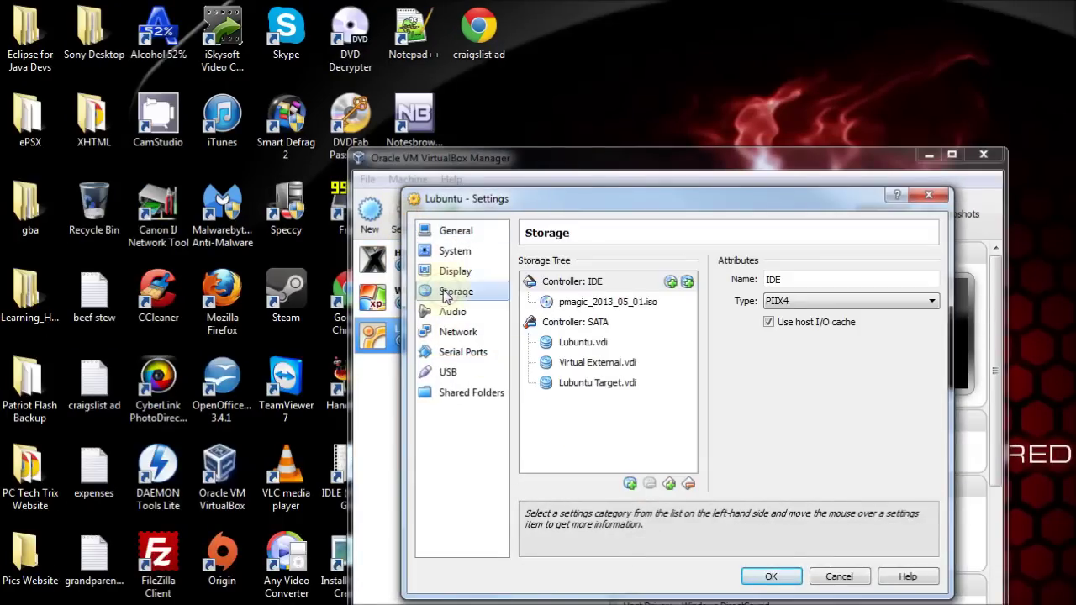
click(580, 343)
right_click(580, 343)
click(595, 356)
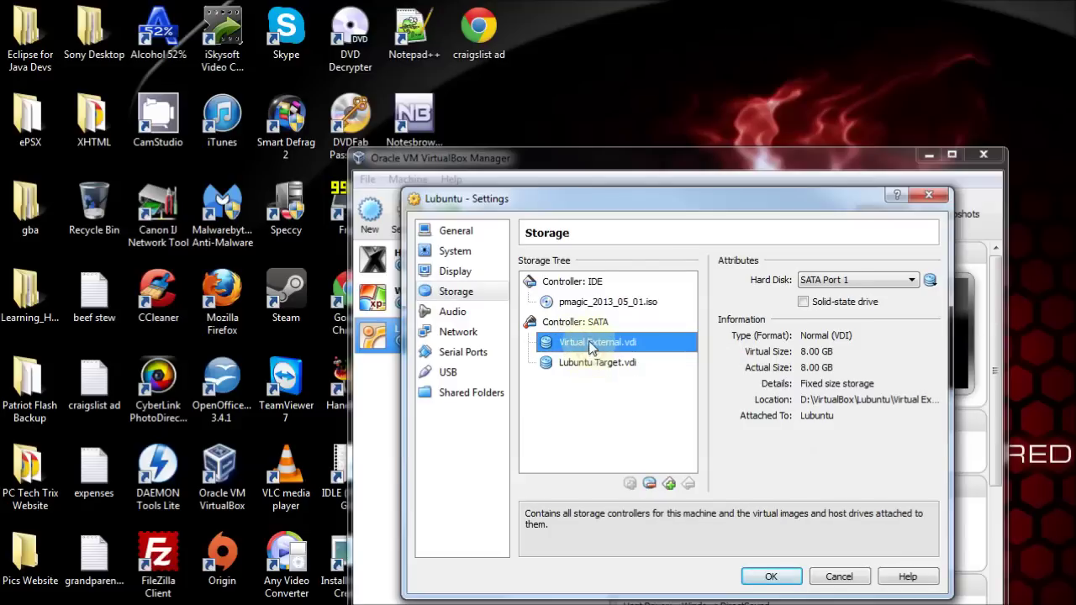
right_click(593, 343)
click(629, 351)
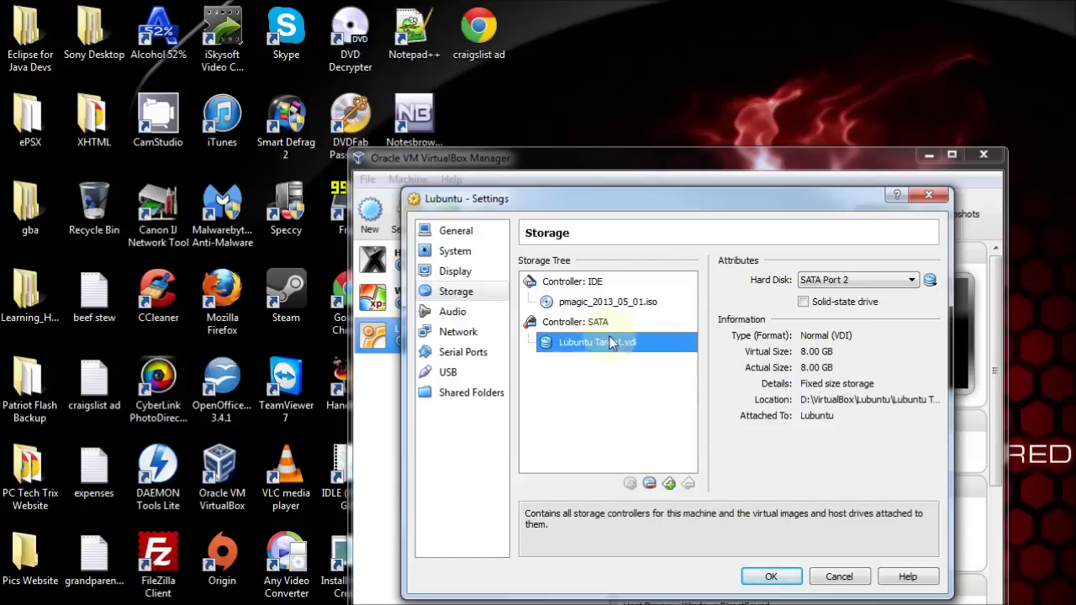
Eject the pmagic ISO, keep only Lubuntu Target.vdi, save, and start the machine.
click(601, 302)
click(761, 282)
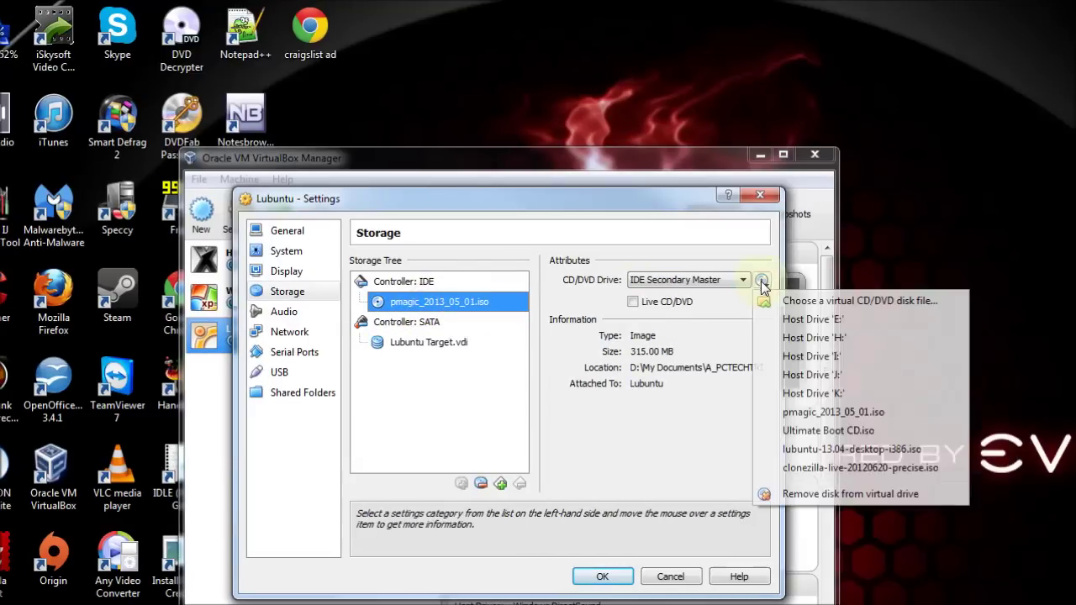
click(814, 500)
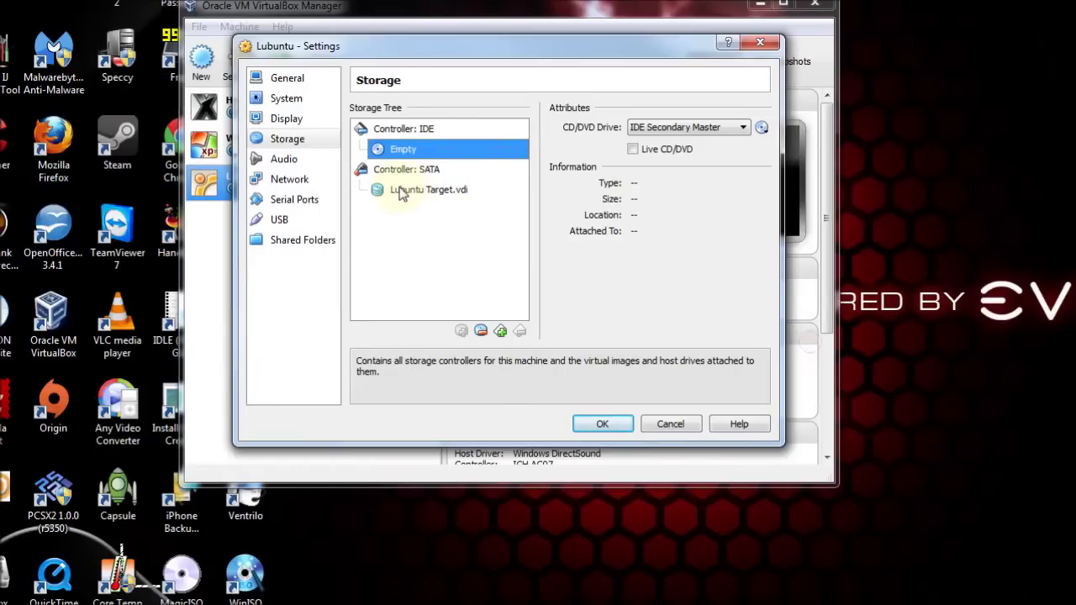
click(240, 190)
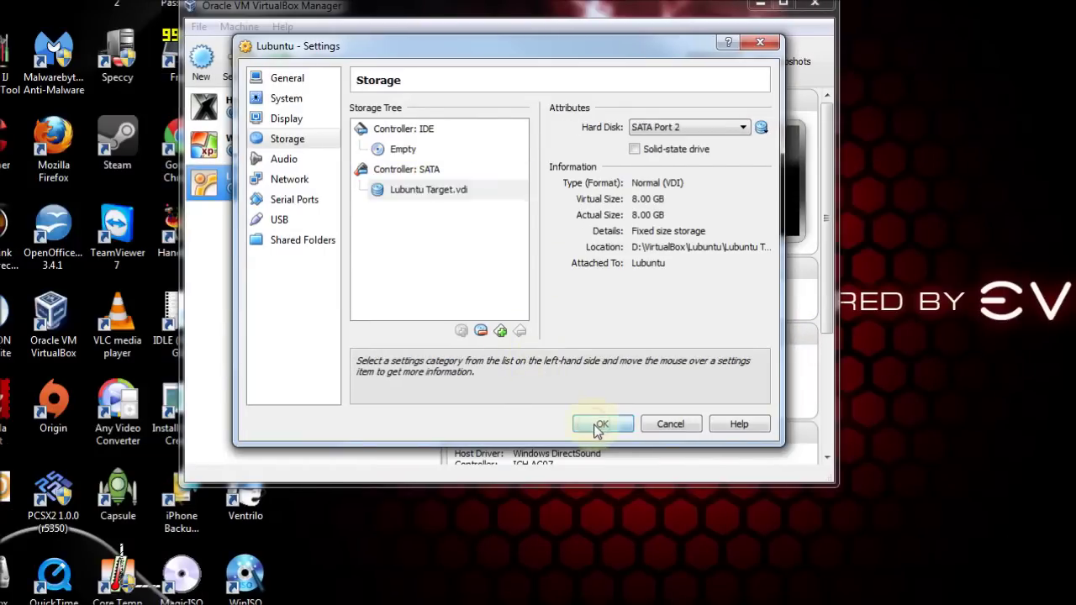
click(596, 425)
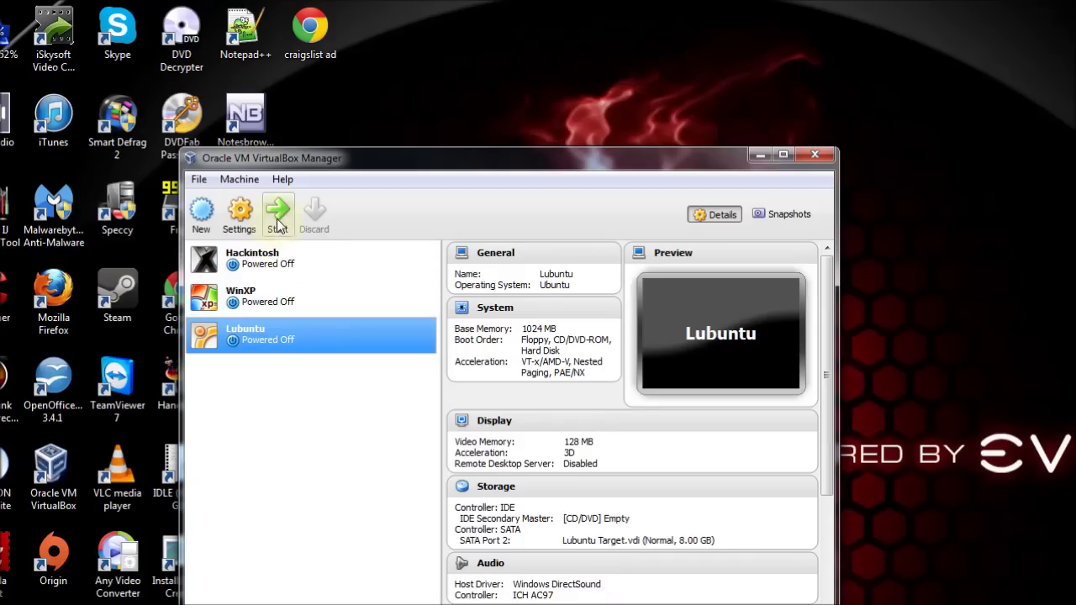
click(278, 228)
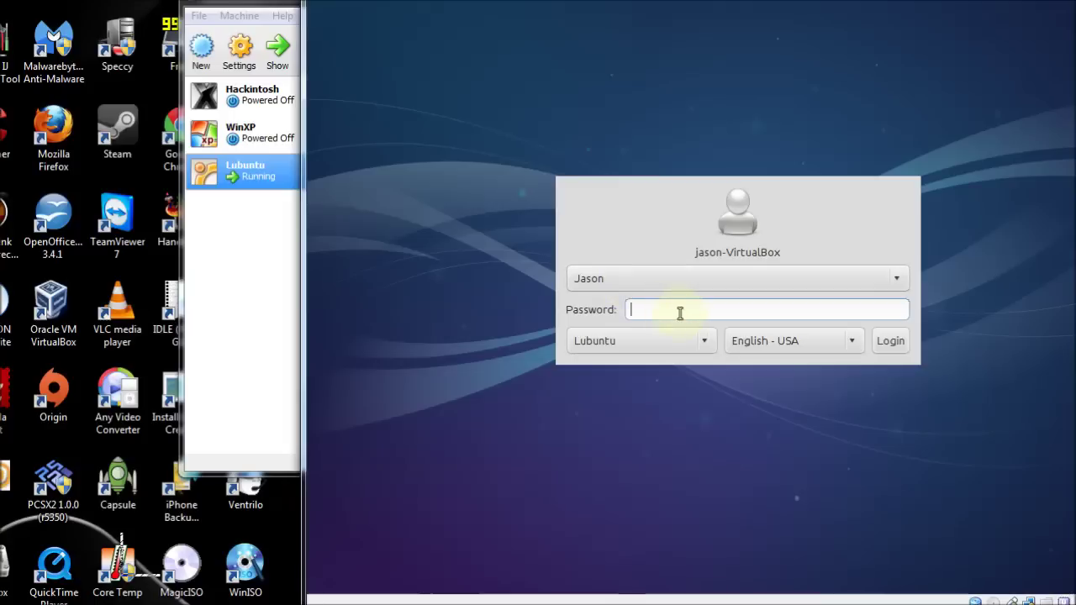
Log in with the account password and launch the file manager from the panel.
text(****)
key(Return)
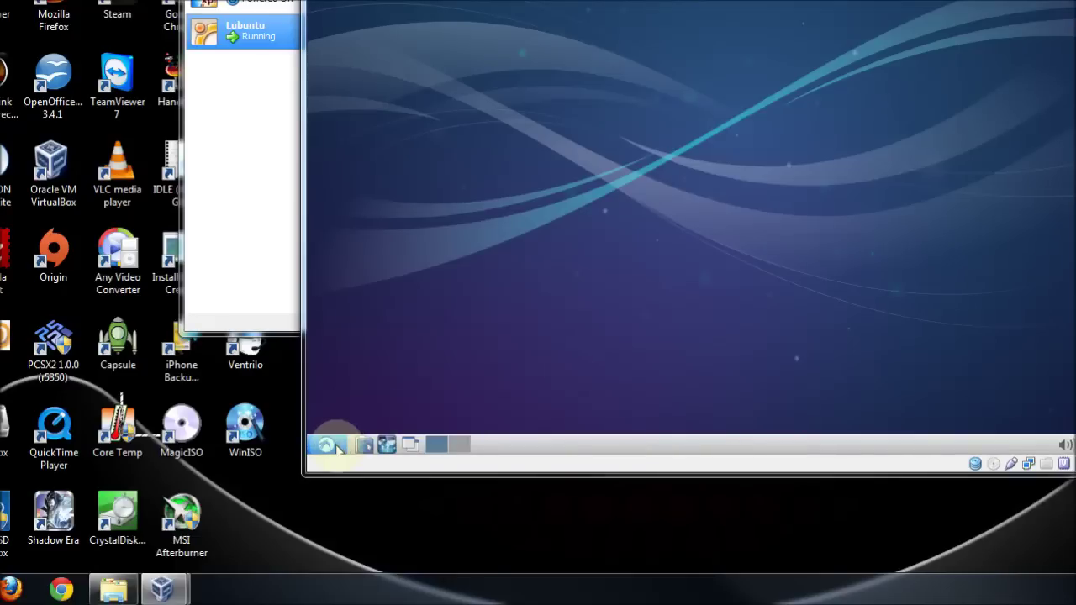
click(328, 446)
click(481, 382)
click(364, 445)
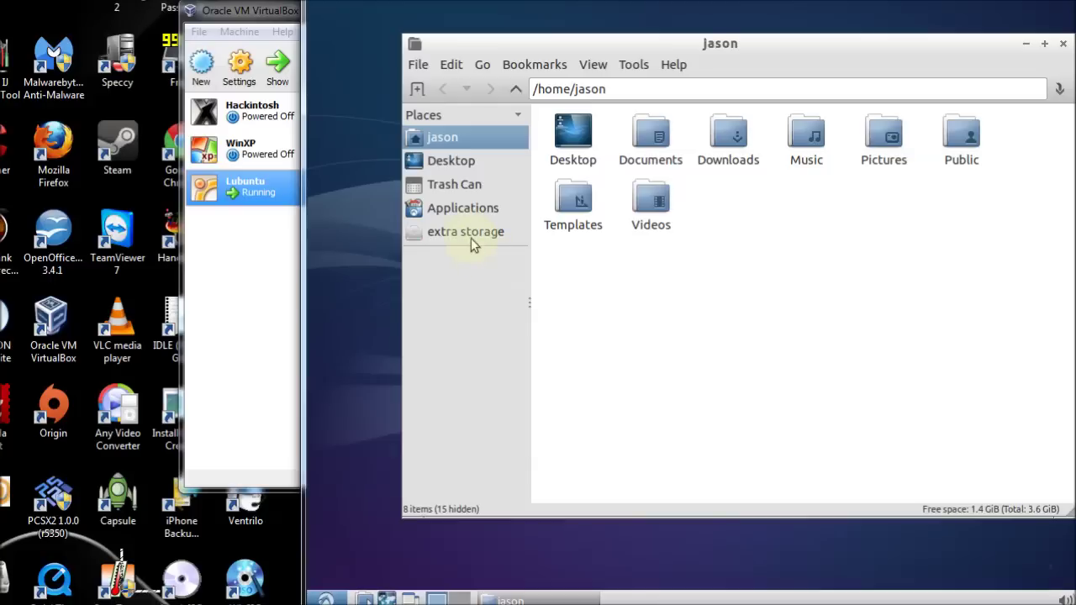
Mount extra storage, authenticating with the account password, and open its Movies folder.
click(467, 233)
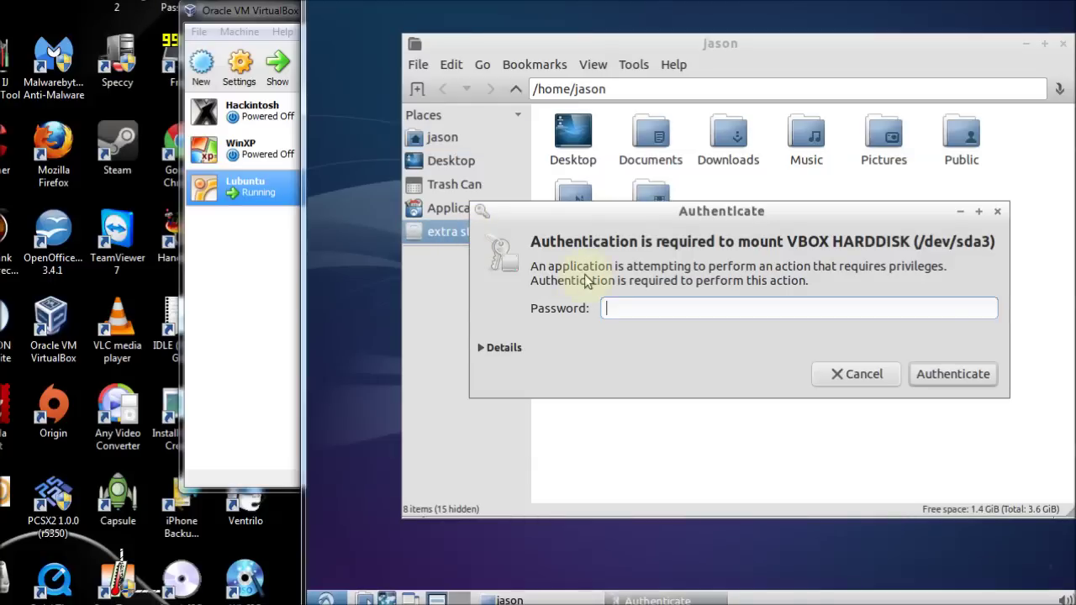
key(Return)
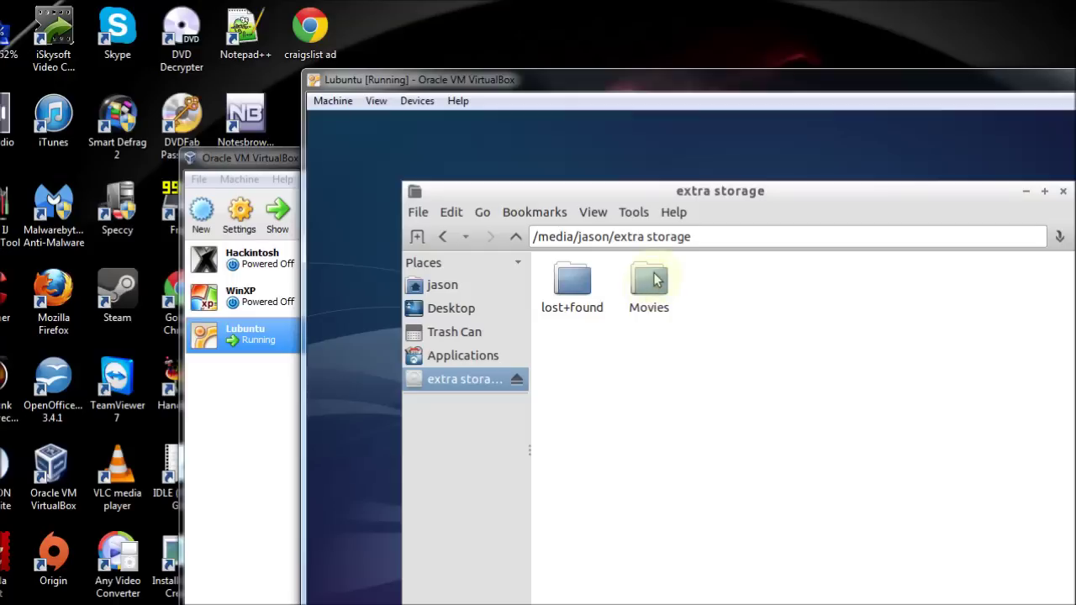
click(652, 143)
double_click(650, 290)
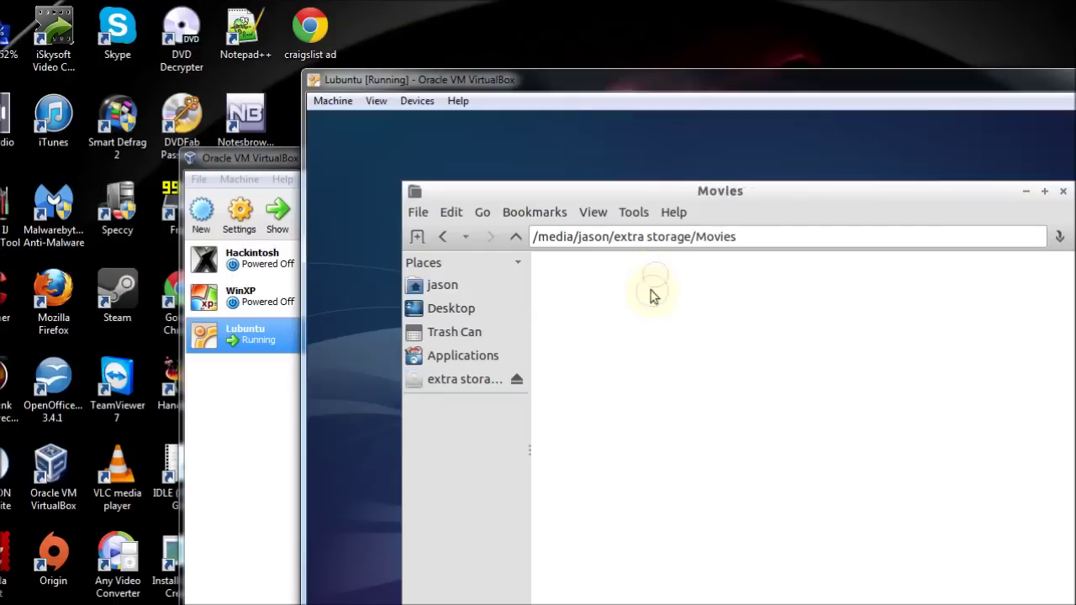
Play Blood+_01_ (1).avi, seek to 3:28, then close MPlayer and the file manager.
click(575, 290)
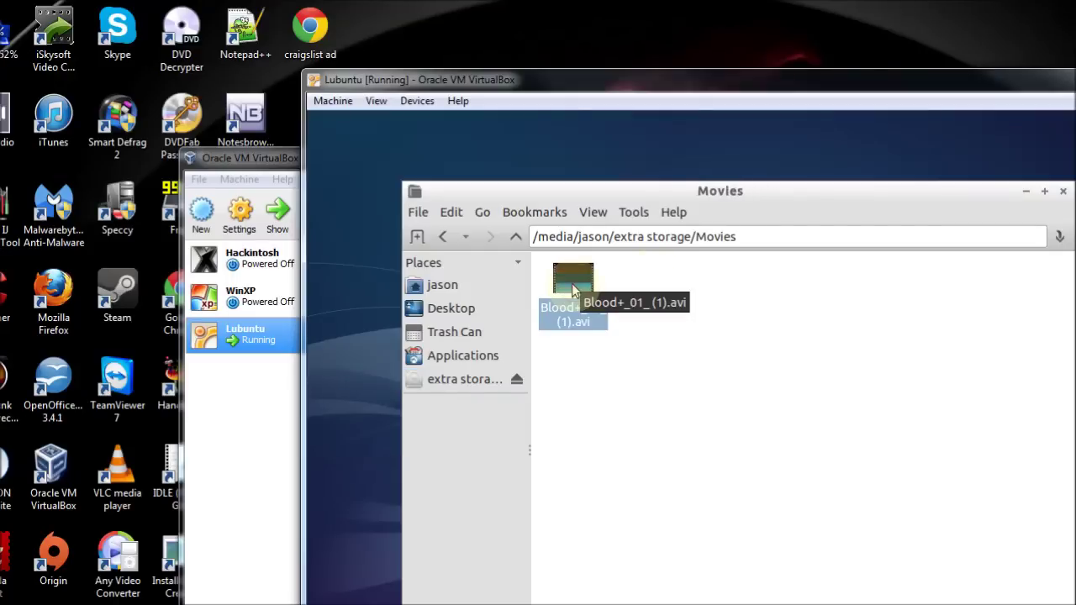
key(Return)
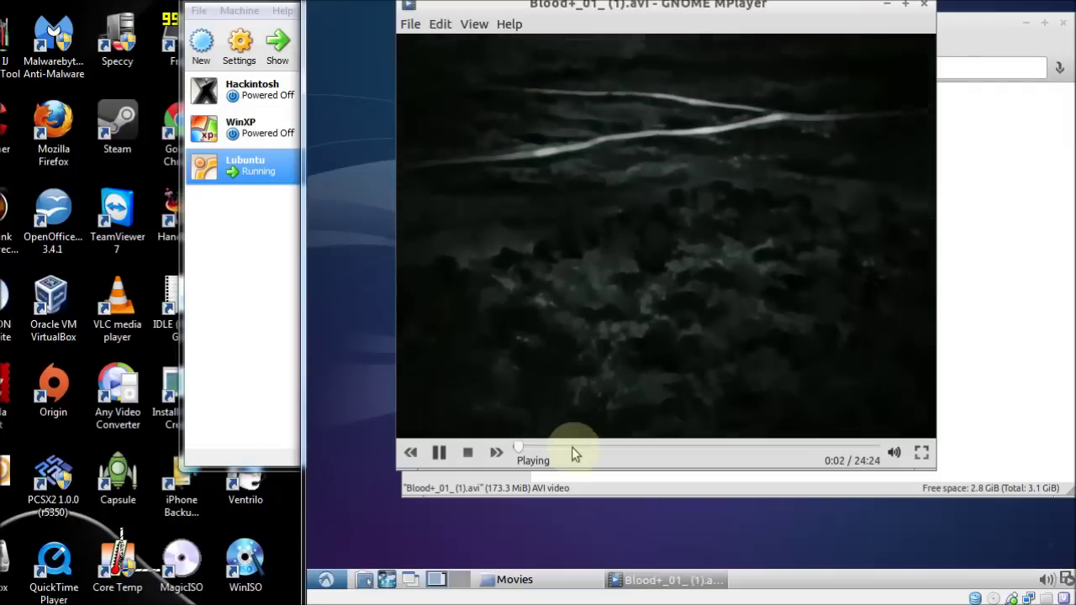
click(569, 448)
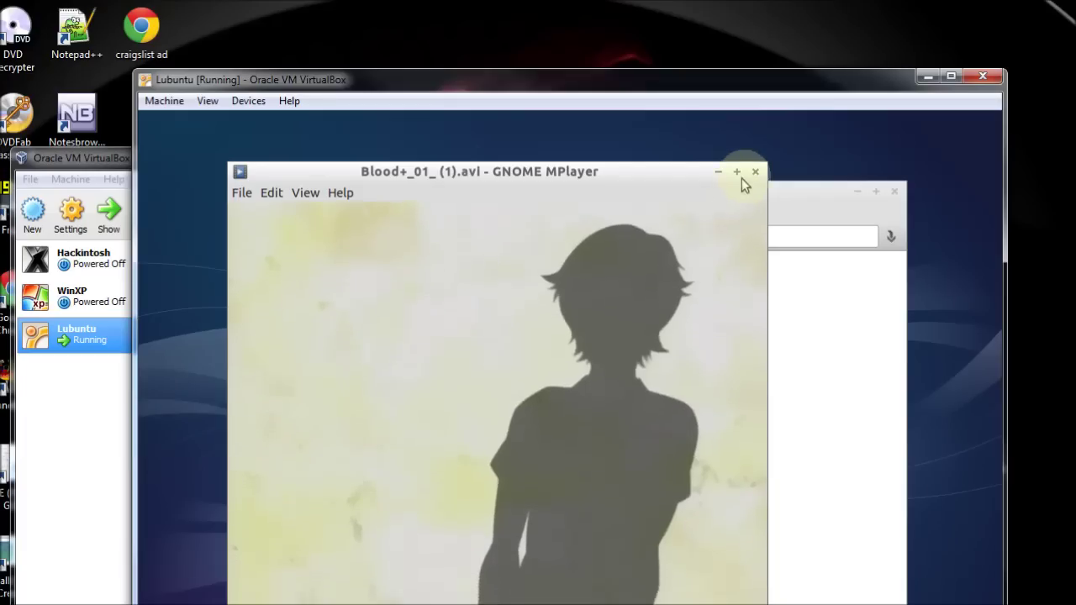
click(755, 173)
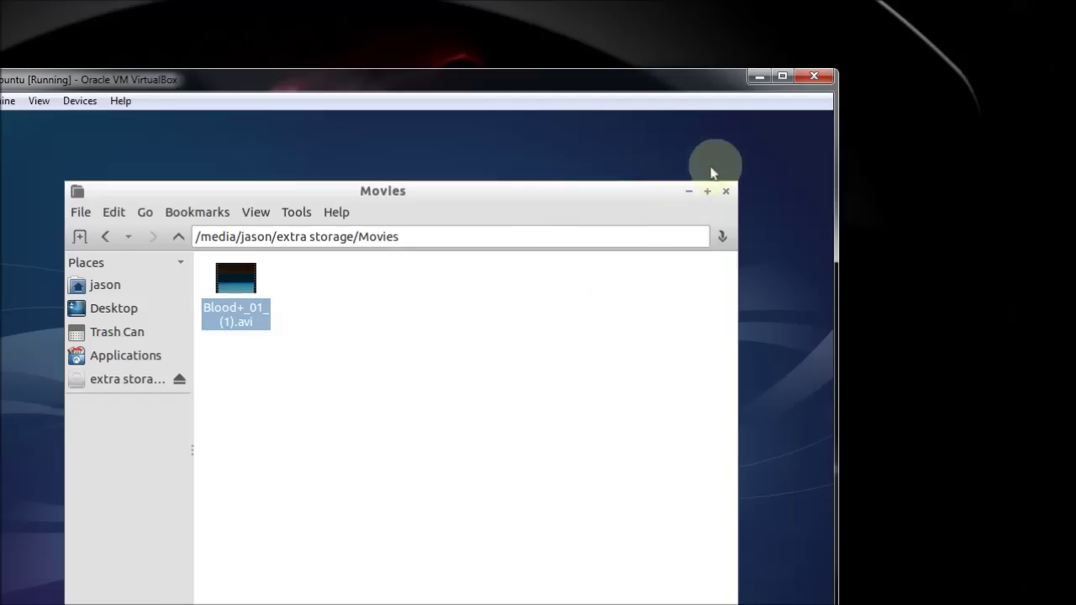
click(727, 193)
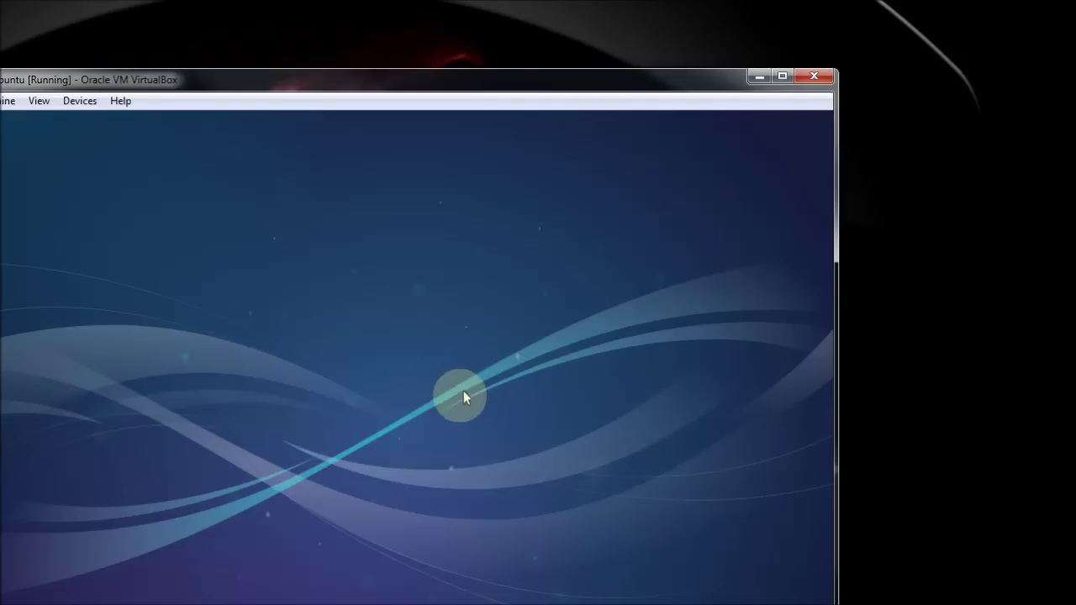